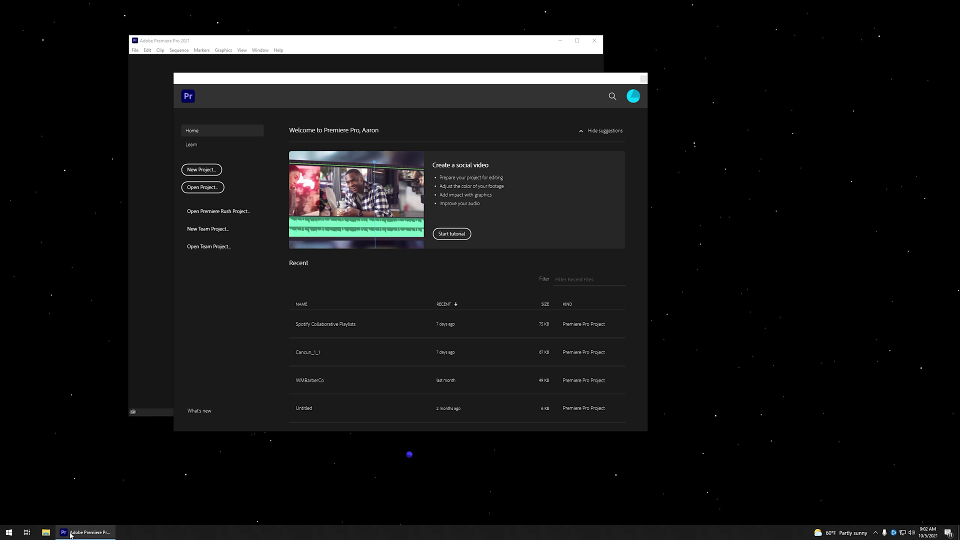
# - Pin Adobe Premiere Pro to the taskbar from its taskbar button's jump list
pyautogui.moveTo(88, 533)
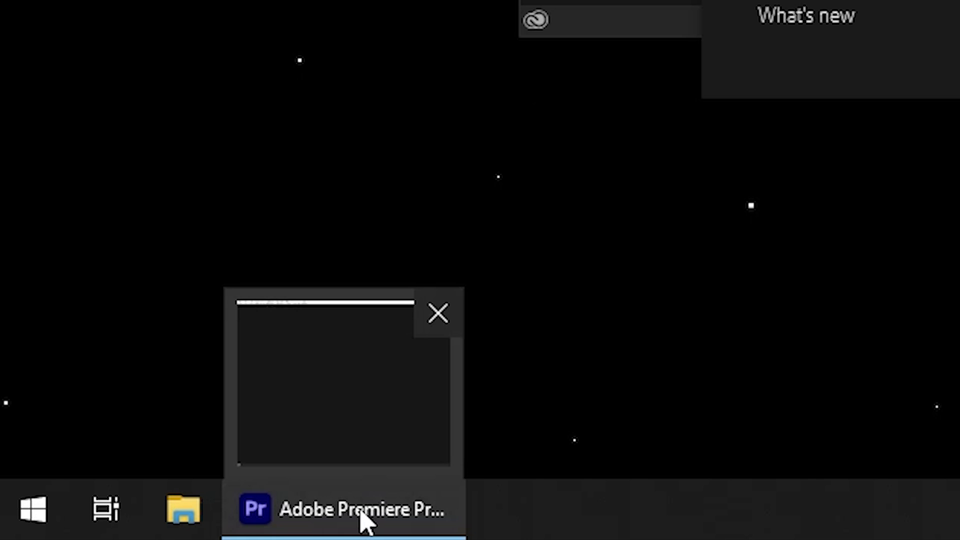
pyautogui.rightClick(83, 534)
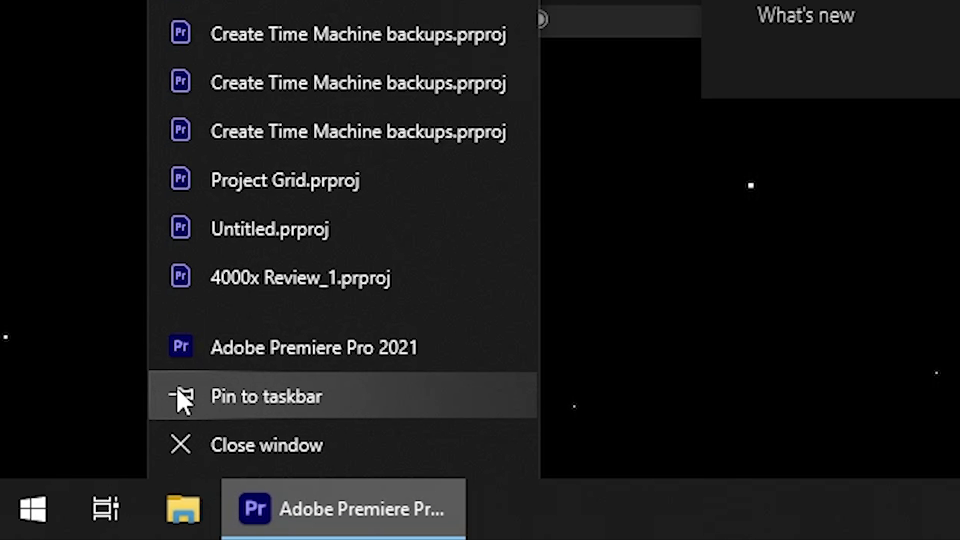
pyautogui.click(323, 406)
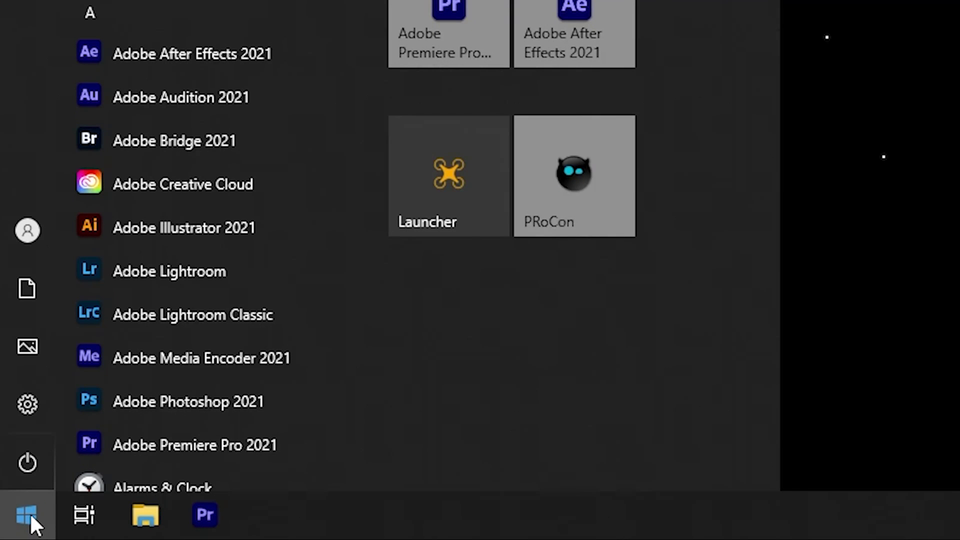
# - Pin Forza Horizon 4 to the taskbar from its Start menu entry's More submenu
pyautogui.scroll(-5, 152, 89)
pyautogui.scroll(-15, 155, 89)
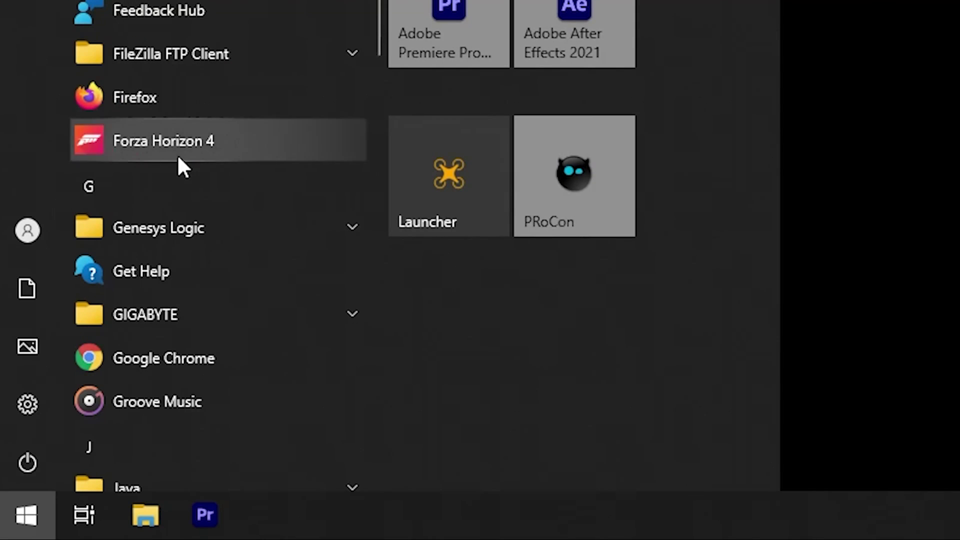
pyautogui.rightClick(161, 145)
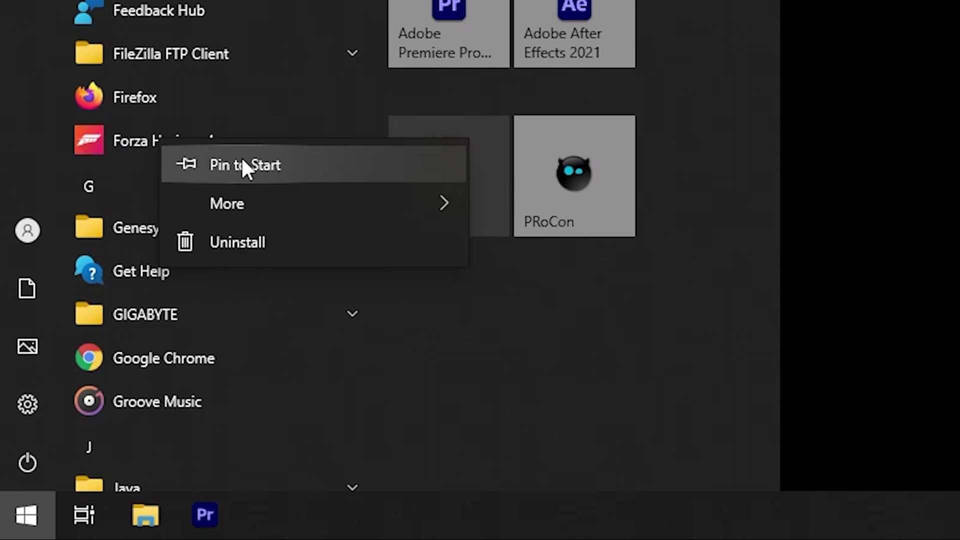
pyautogui.moveTo(220, 205)
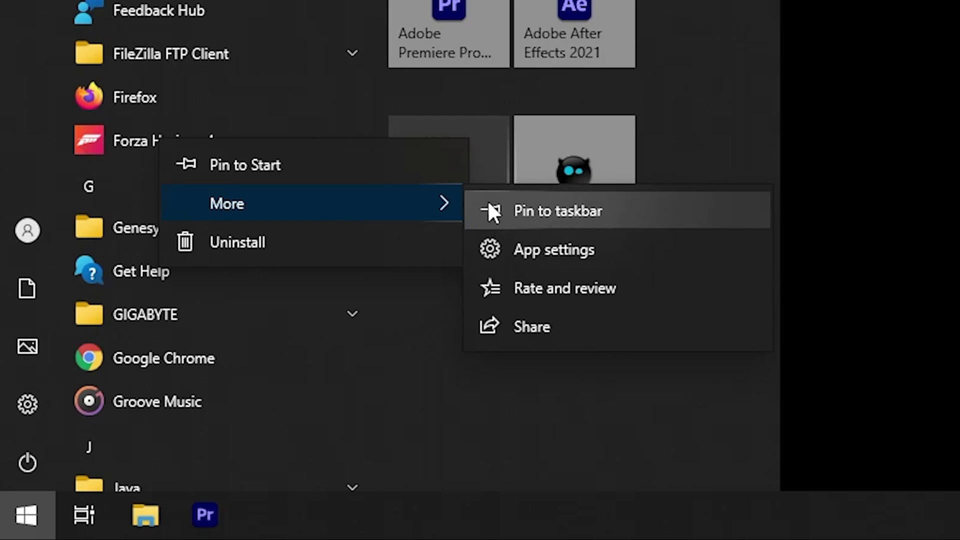
pyautogui.click(555, 211)
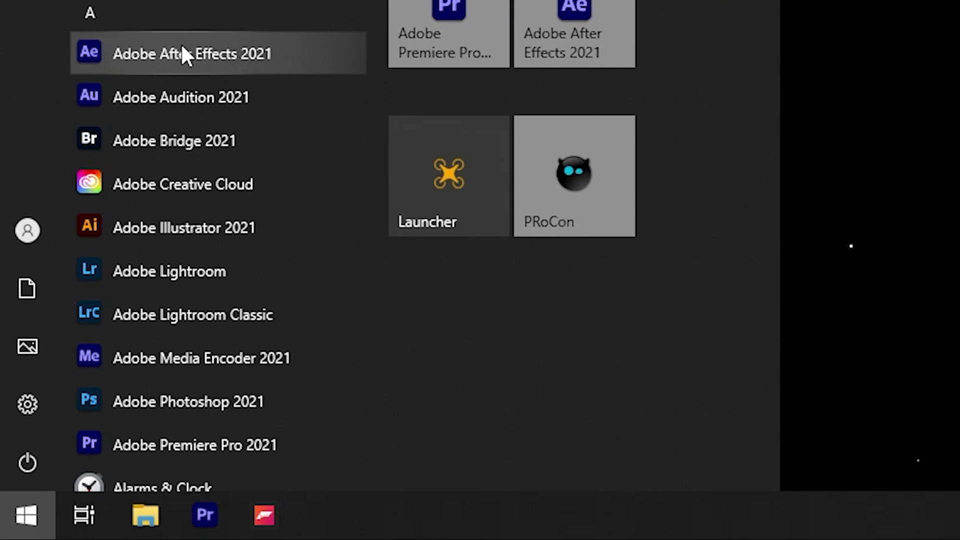
# - Drag Adobe After Effects 2021 from the Start menu app list onto the taskbar
pyautogui.click(184, 47)
pyautogui.moveTo(185, 46); pyautogui.dragTo(410, 516)
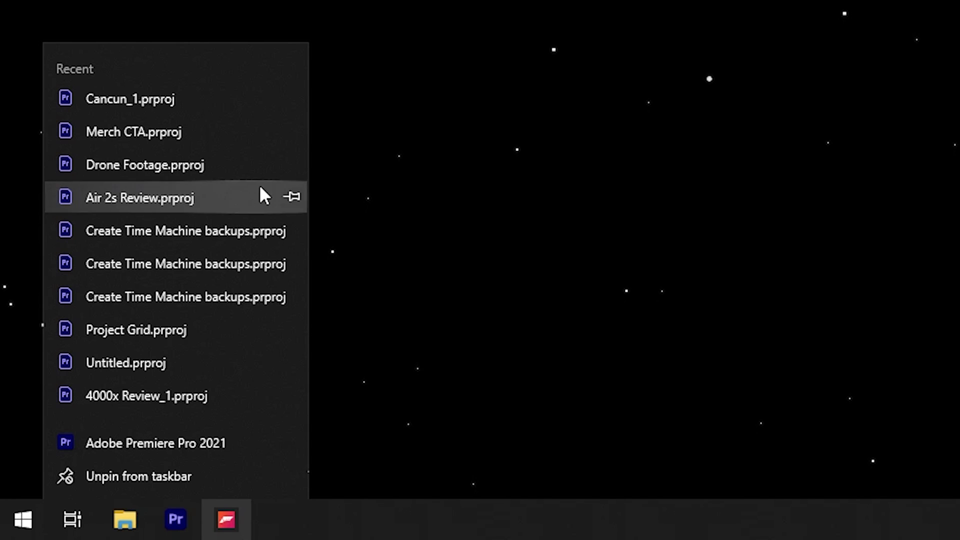
# - Pin Air 2s Review.prproj in Premiere Pro's recent projects list
pyautogui.click(291, 199)
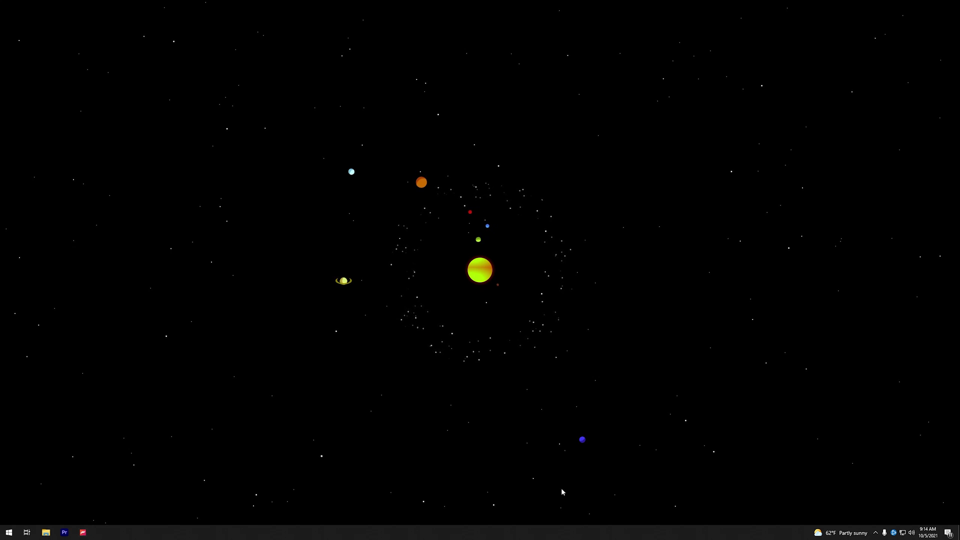
# - Create a new taskbar toolbar pointing to the BehindTheFrameMedia (E:) drive
pyautogui.rightClick(487, 531)
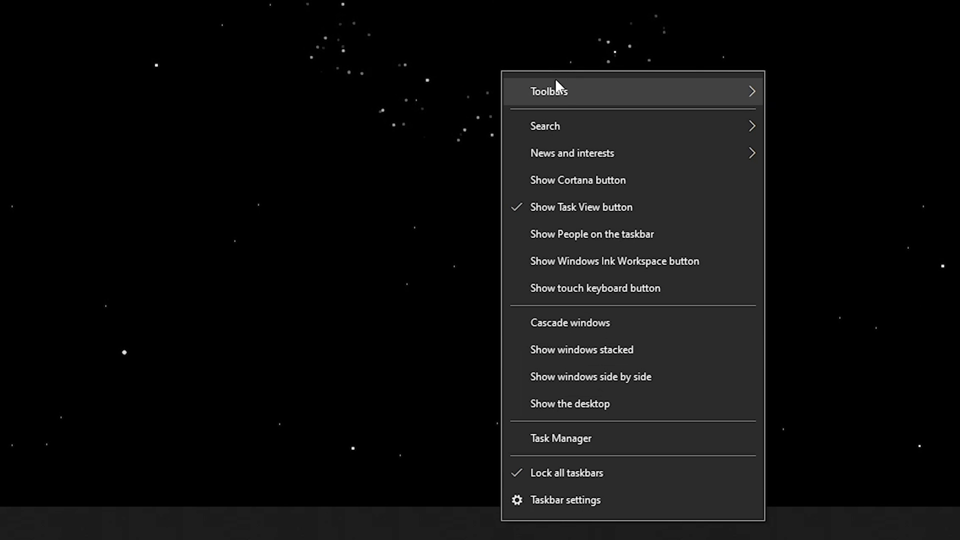
pyautogui.moveTo(565, 95)
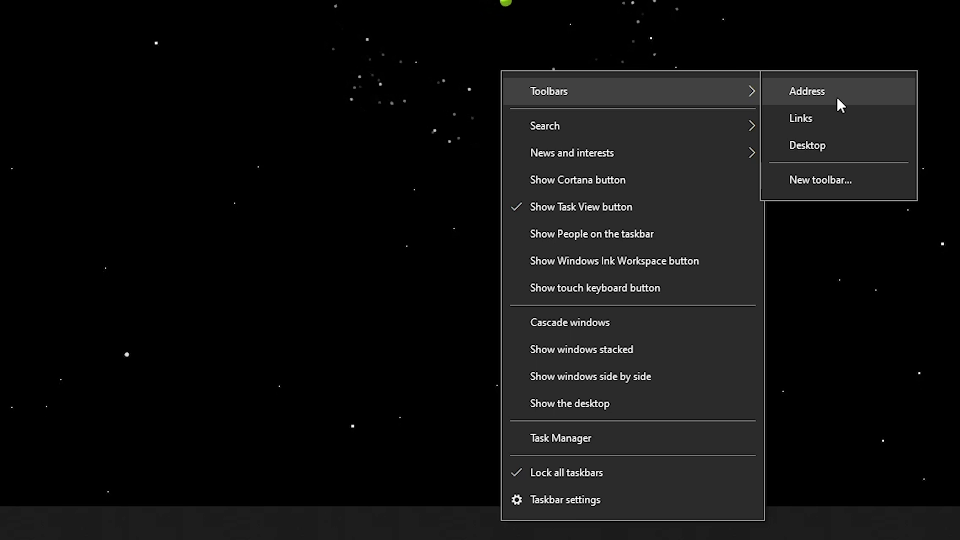
pyautogui.click(800, 182)
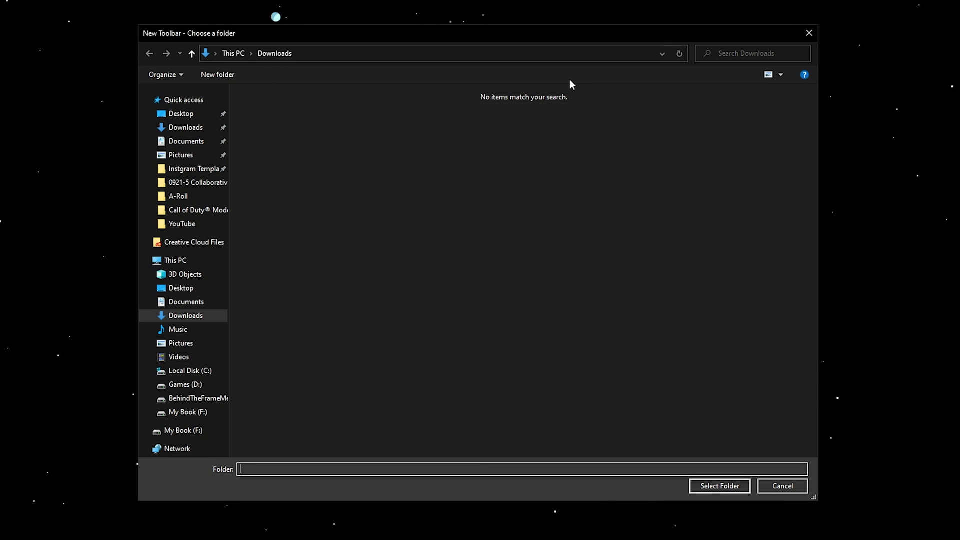
pyautogui.click(214, 399)
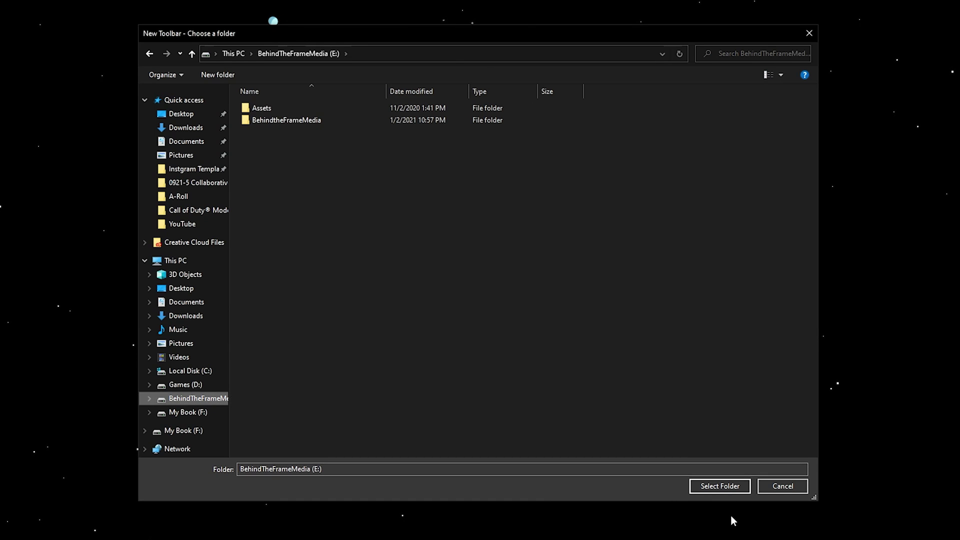
pyautogui.click(724, 487)
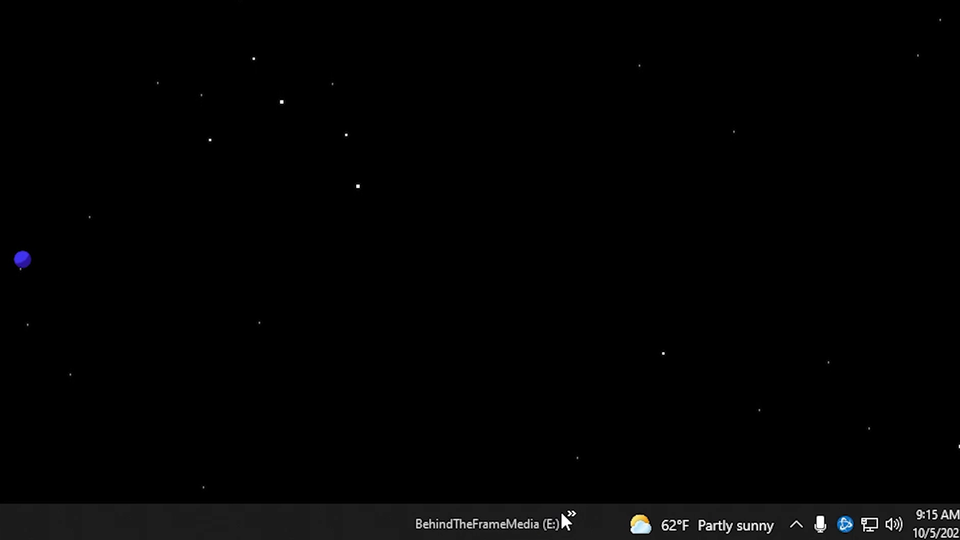
# - Expand the drive toolbar's » chevron to browse its Assets and BehindtheFrameMedia folders
pyautogui.click(572, 513)
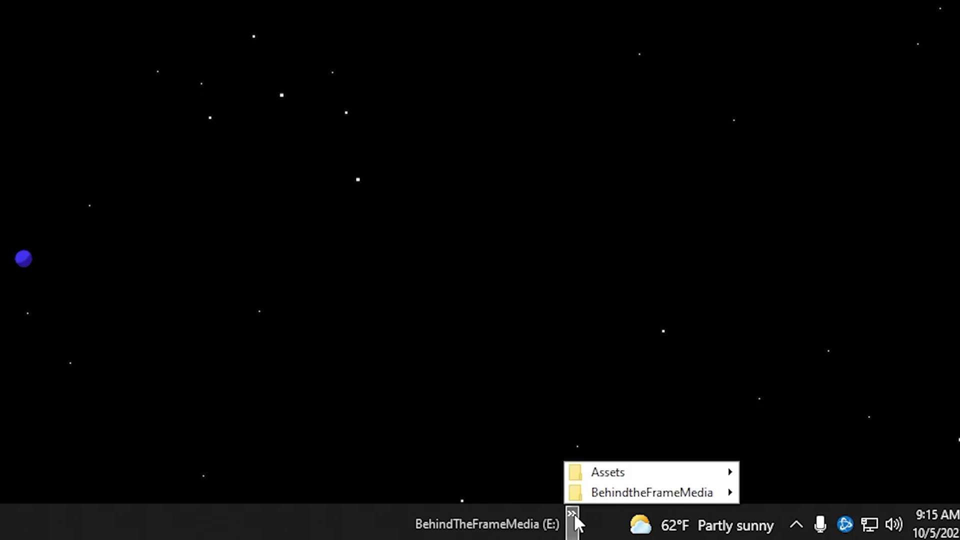
pyautogui.moveTo(595, 499)
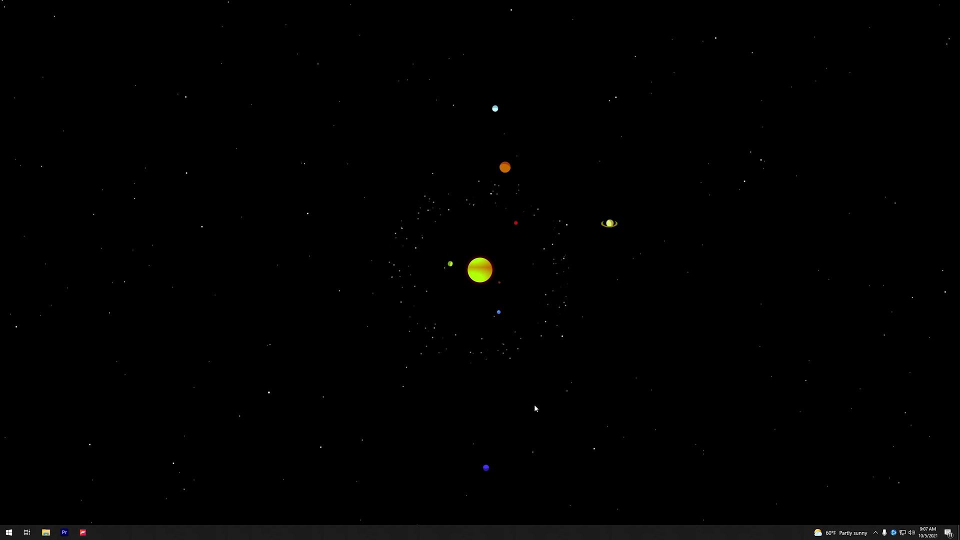
# - Open Taskbar settings and try the Left and Top taskbar screen positions
pyautogui.rightClick(441, 529)
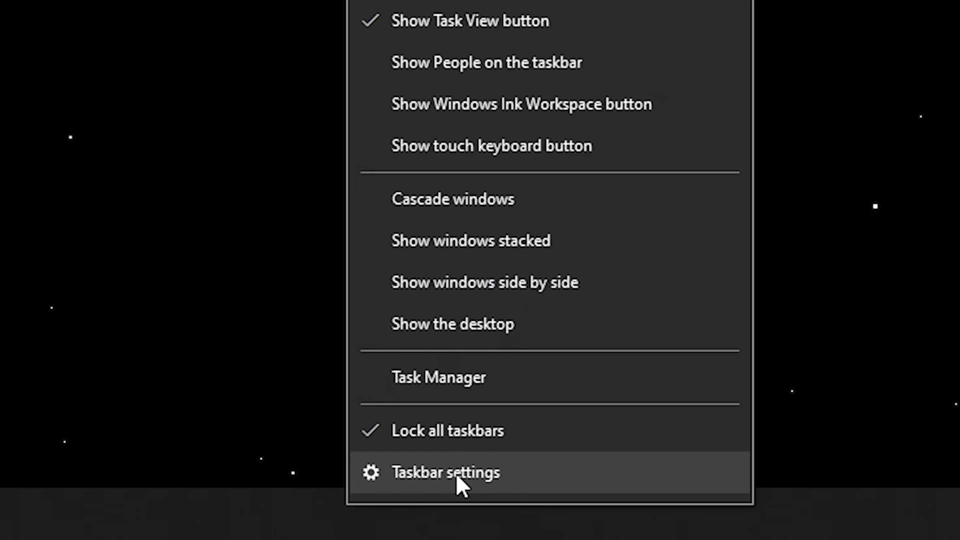
pyautogui.click(408, 465)
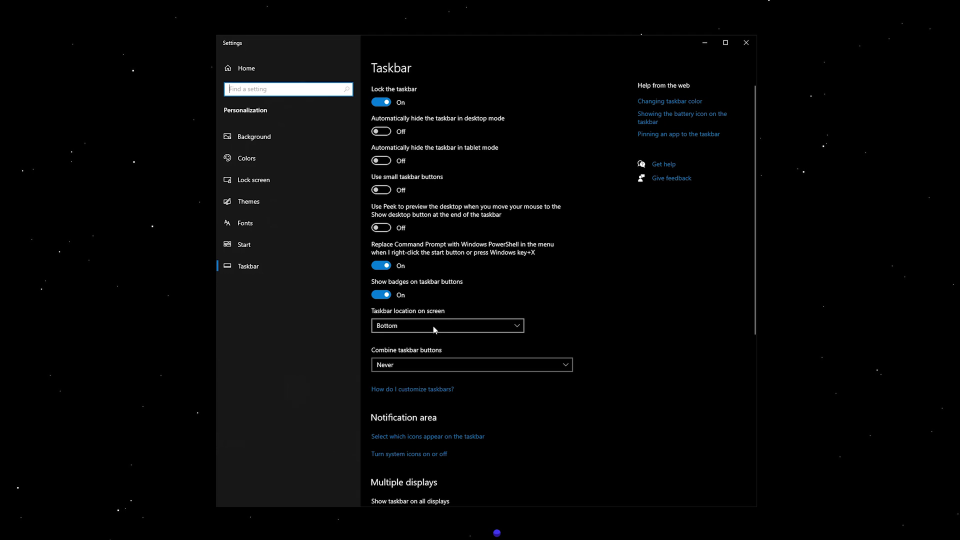
pyautogui.click(392, 328)
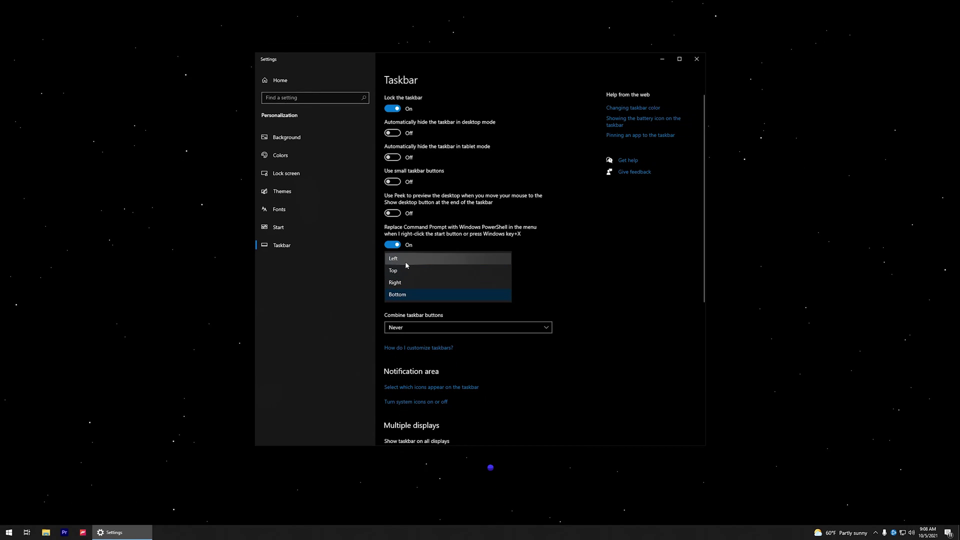
pyautogui.click(395, 283)
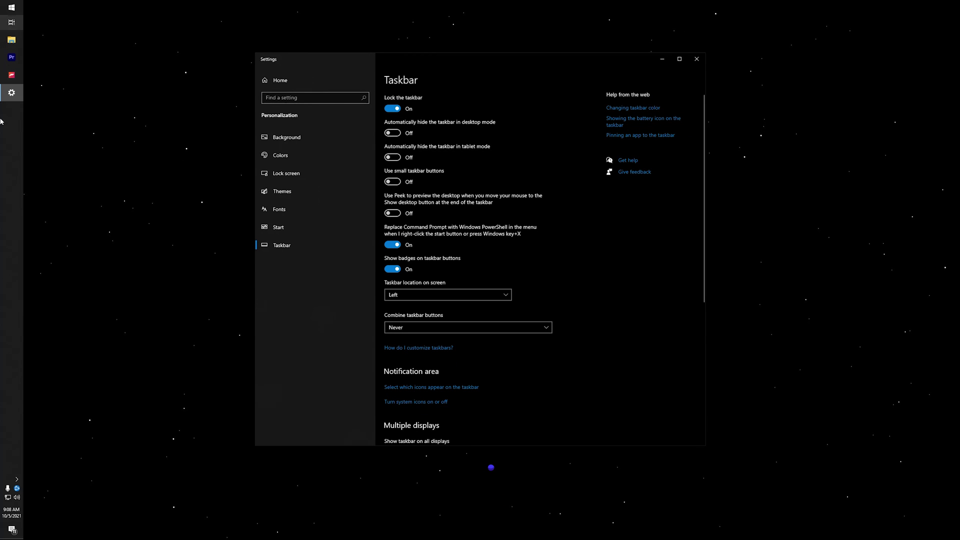
pyautogui.click(397, 295)
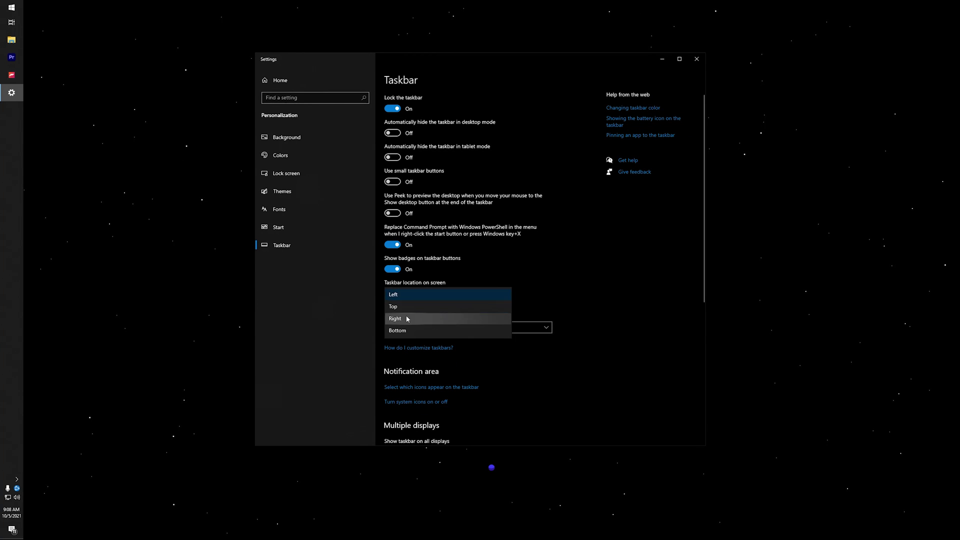
pyautogui.click(403, 308)
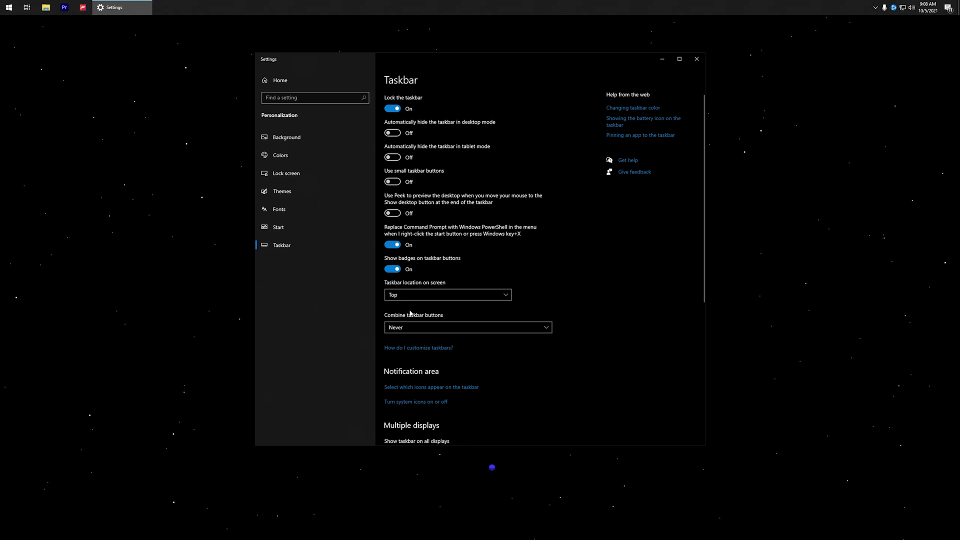
# - Try the Right position, then set the taskbar location to Bottom and close Settings
pyautogui.click(408, 295)
pyautogui.click(398, 309)
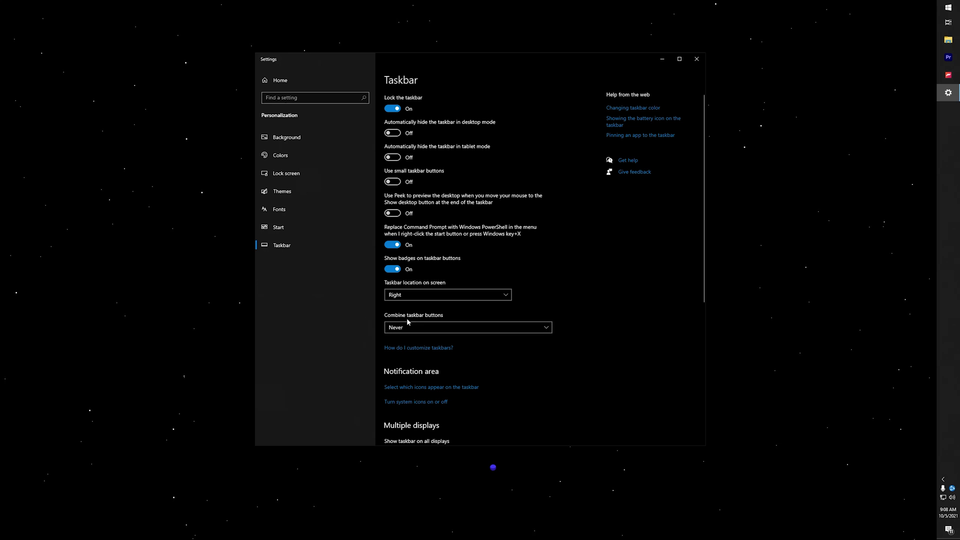
pyautogui.click(406, 296)
pyautogui.click(401, 307)
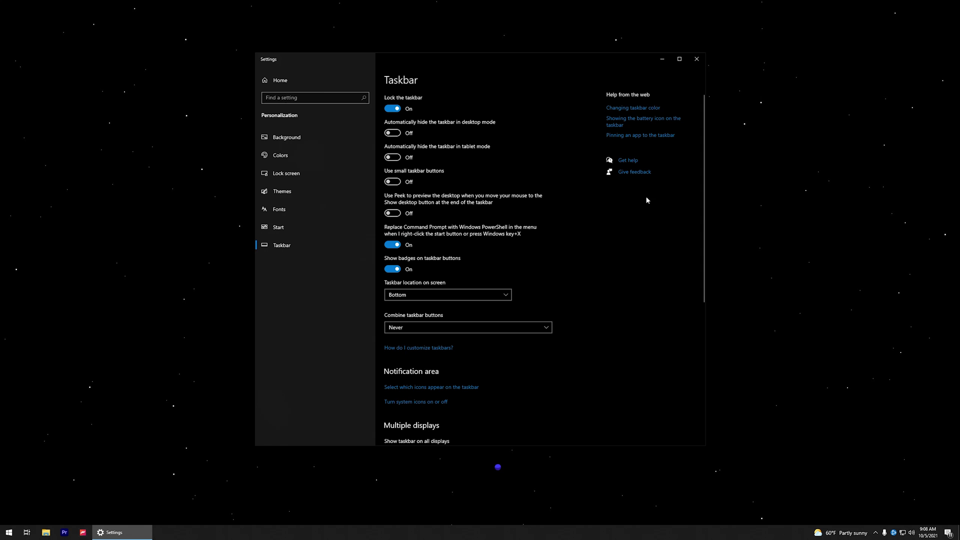
pyautogui.click(695, 63)
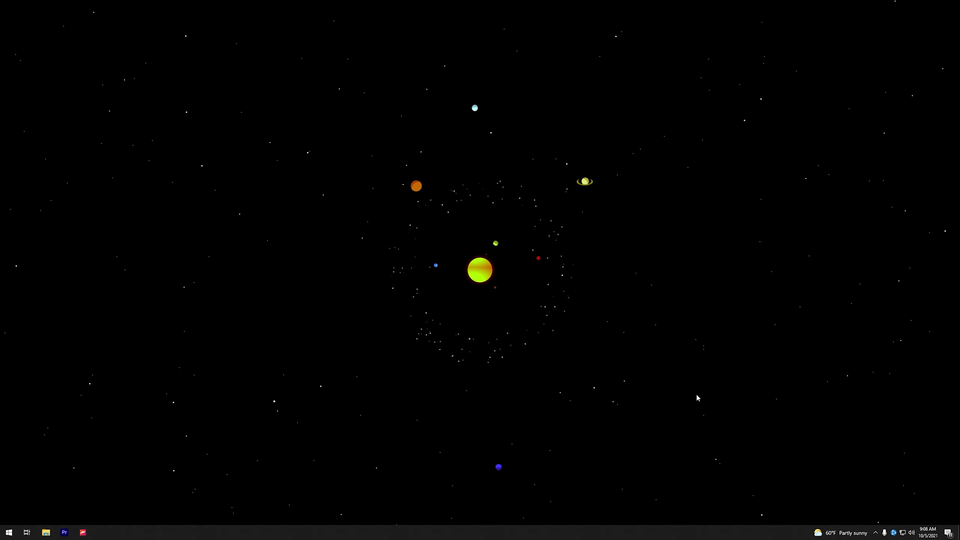
# - Unlock the taskbar, drag it to two rows tall, then drag it back down
pyautogui.rightClick(435, 532)
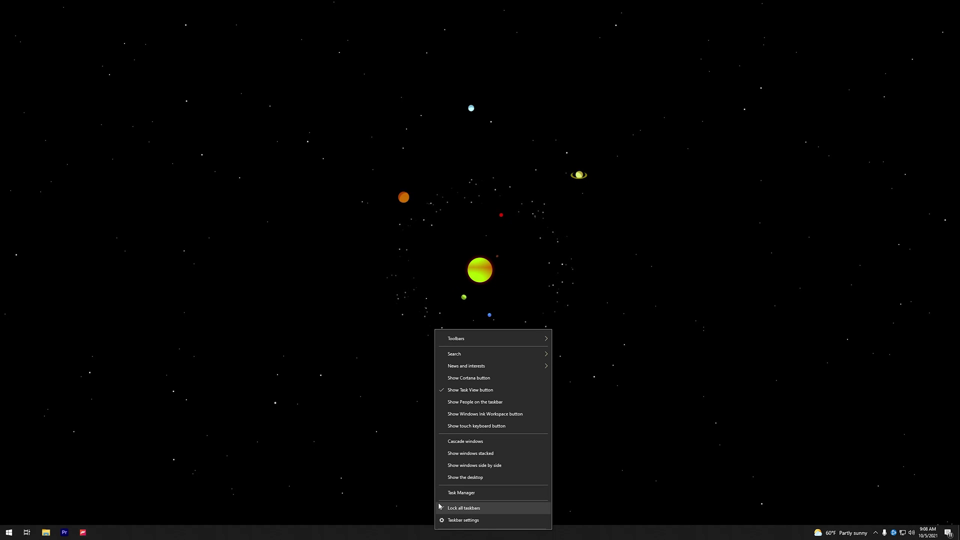
pyautogui.click(441, 506)
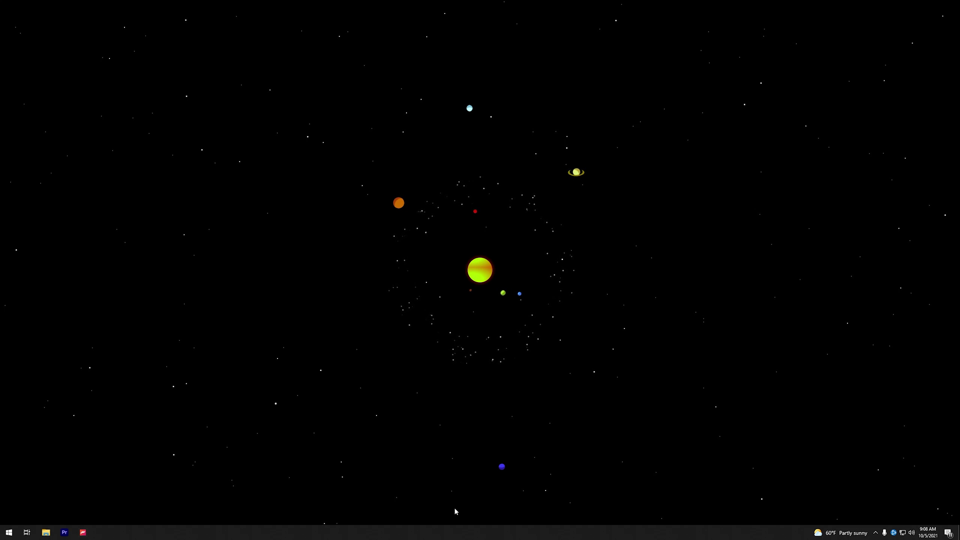
pyautogui.rightClick(461, 524)
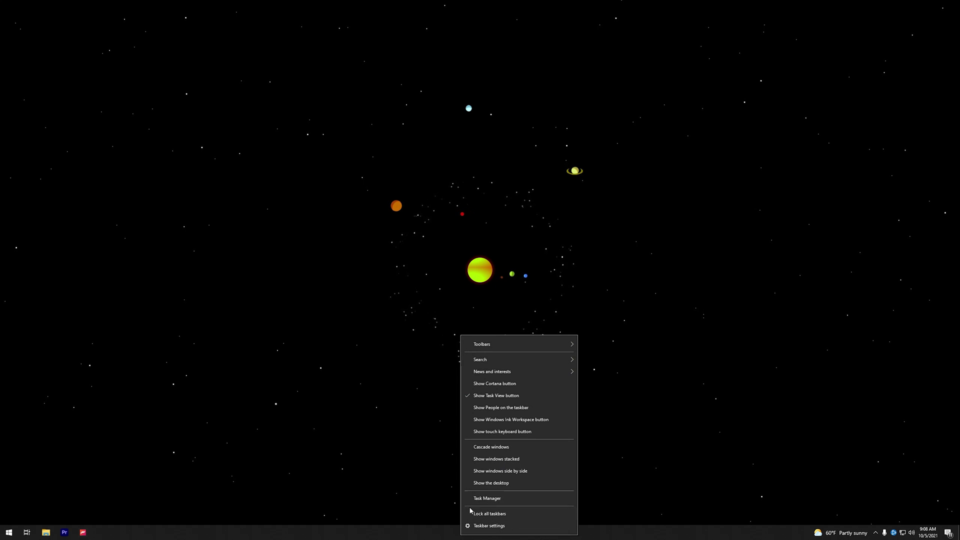
pyautogui.click(351, 469)
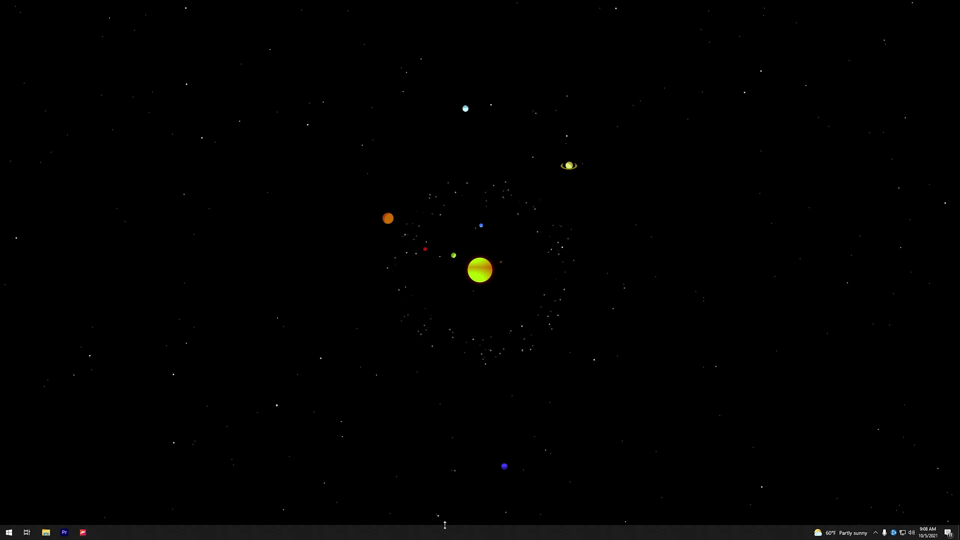
pyautogui.moveTo(444, 525); pyautogui.dragTo(451, 500)
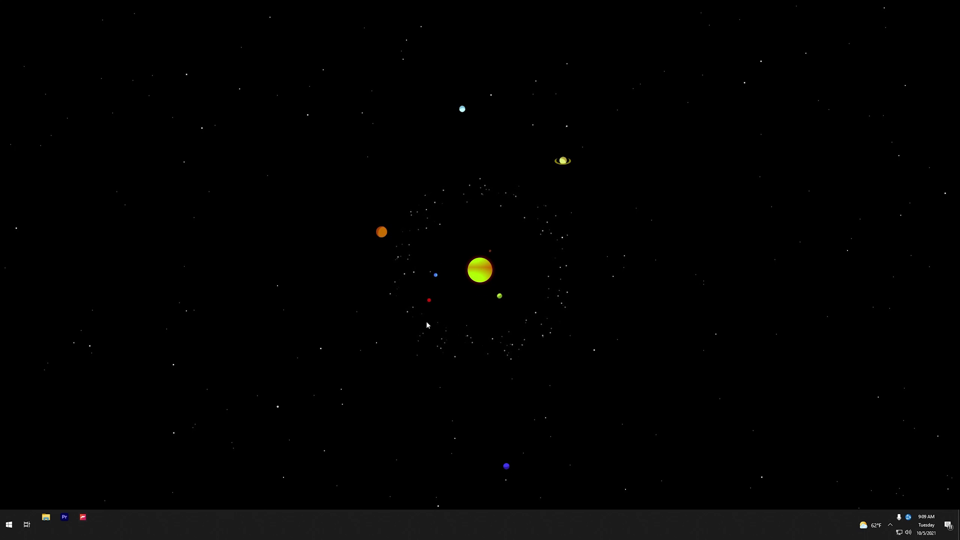
pyautogui.moveTo(480, 509)
pyautogui.mouseDown()
pyautogui.moveTo(495, 315)
pyautogui.moveTo(479, 524)
pyautogui.mouseUp()
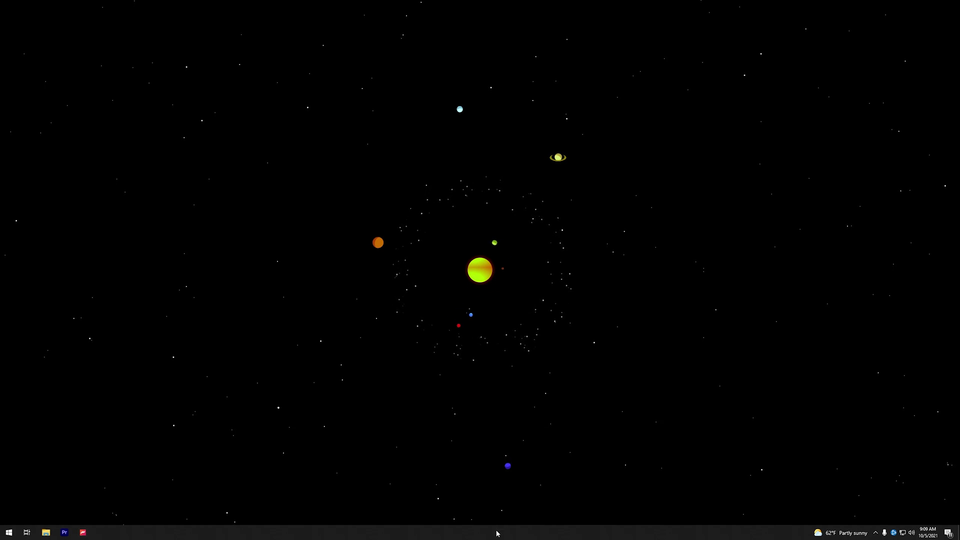
# - Unlock the taskbar again and stretch it to two rows
pyautogui.rightClick(496, 533)
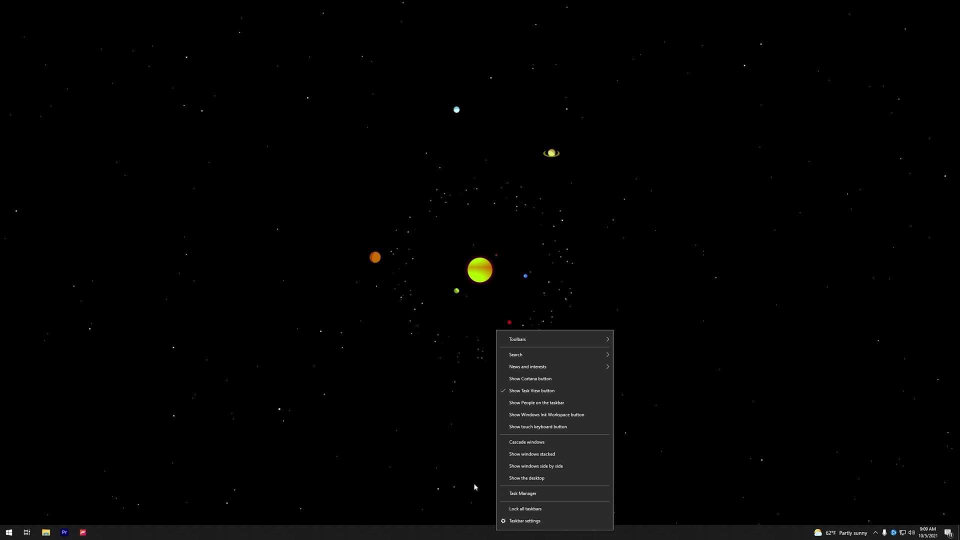
pyautogui.click(423, 505)
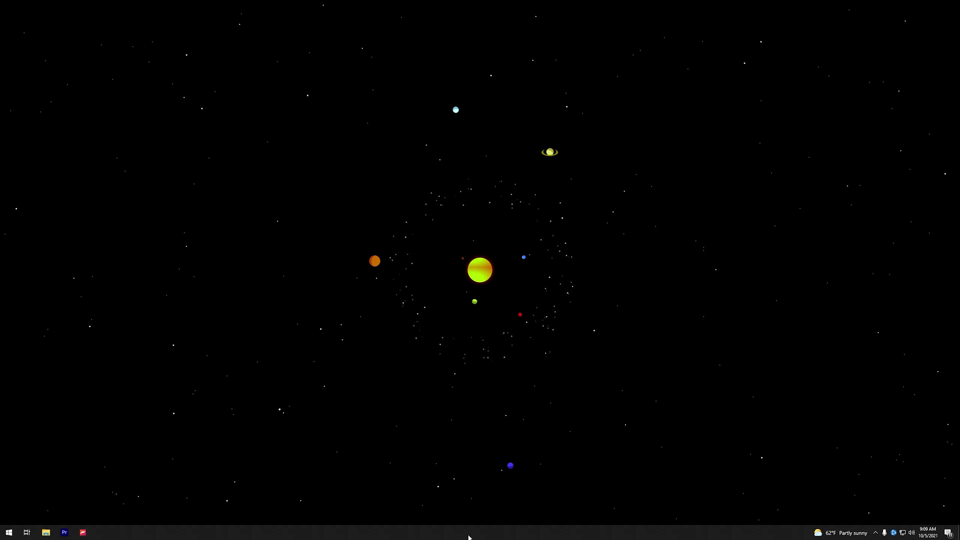
pyautogui.moveTo(468, 524); pyautogui.dragTo(480, 470)
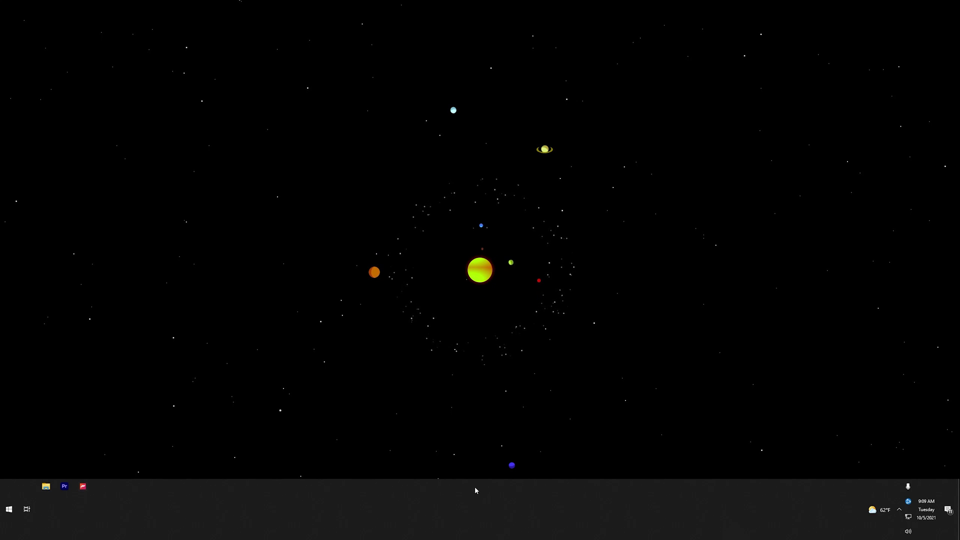
pyautogui.rightClick(470, 503)
pyautogui.click(535, 491)
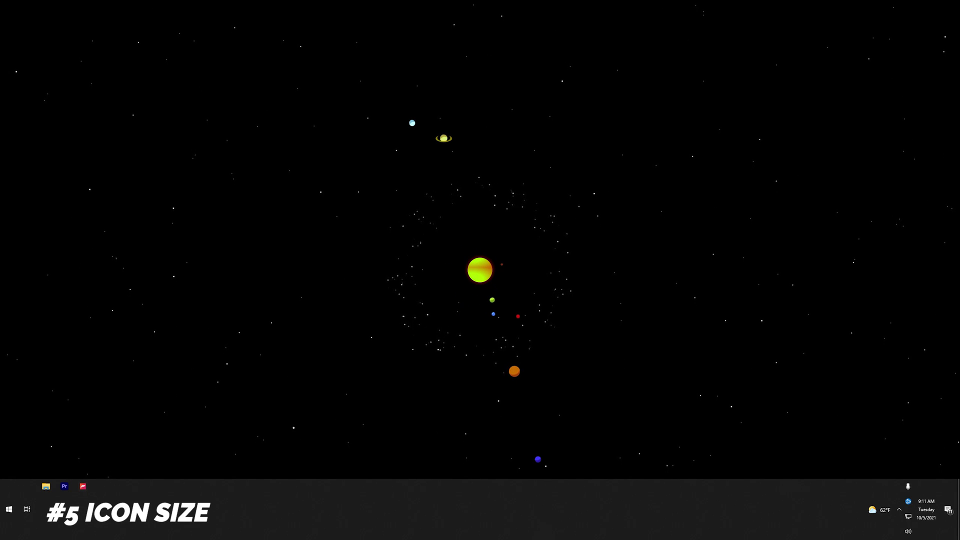
# - Shrink the taskbar back to one row and re-enable Lock all taskbars
pyautogui.rightClick(436, 378)
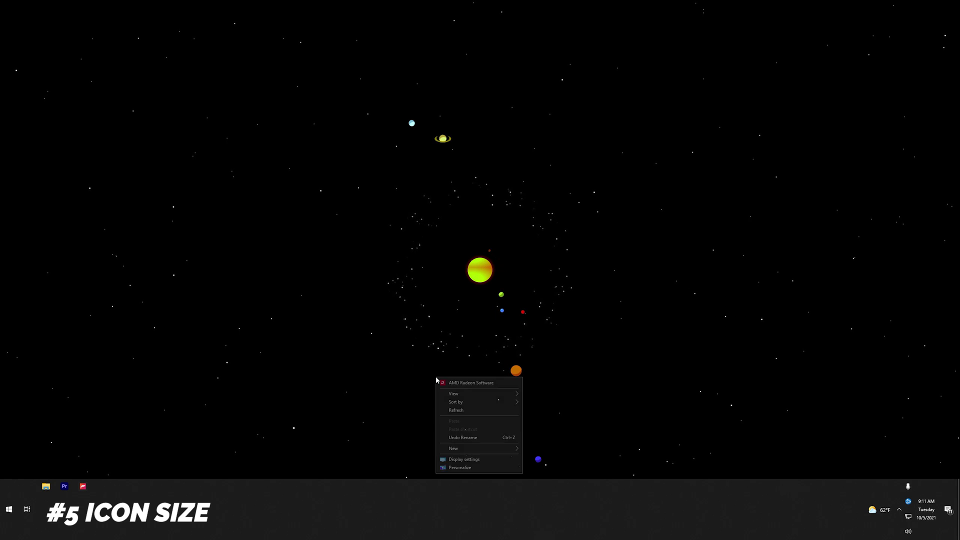
pyautogui.rightClick(559, 488)
pyautogui.click(602, 488)
pyautogui.moveTo(456, 480); pyautogui.dragTo(456, 524)
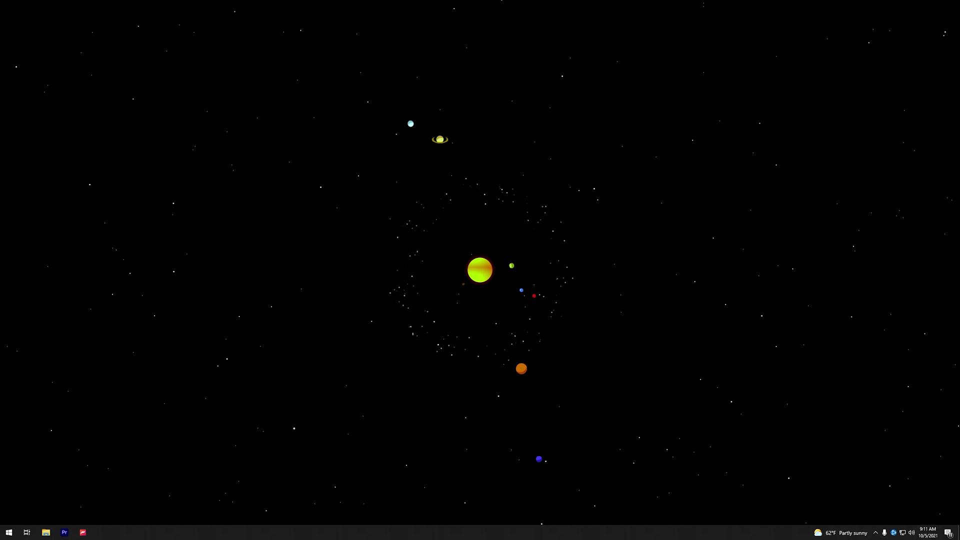
pyautogui.rightClick(466, 530)
pyautogui.click(483, 509)
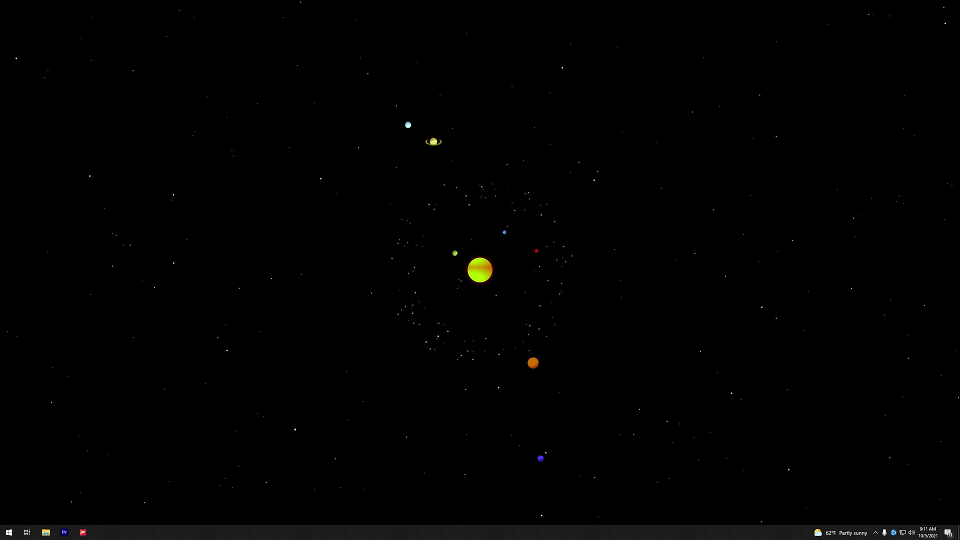
# - Open Taskbar settings from the taskbar's shortcut menu and scroll through its options
pyautogui.rightClick(487, 526)
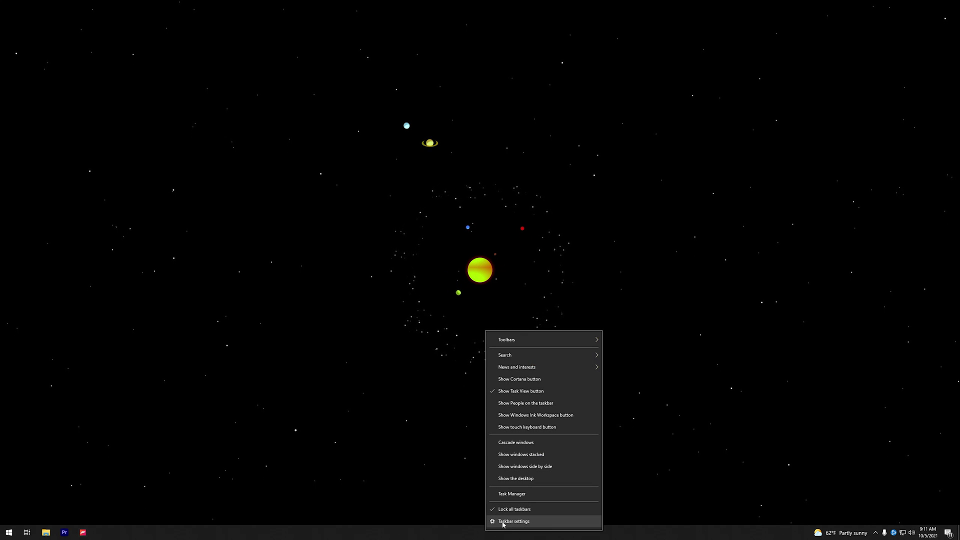
pyautogui.click(502, 524)
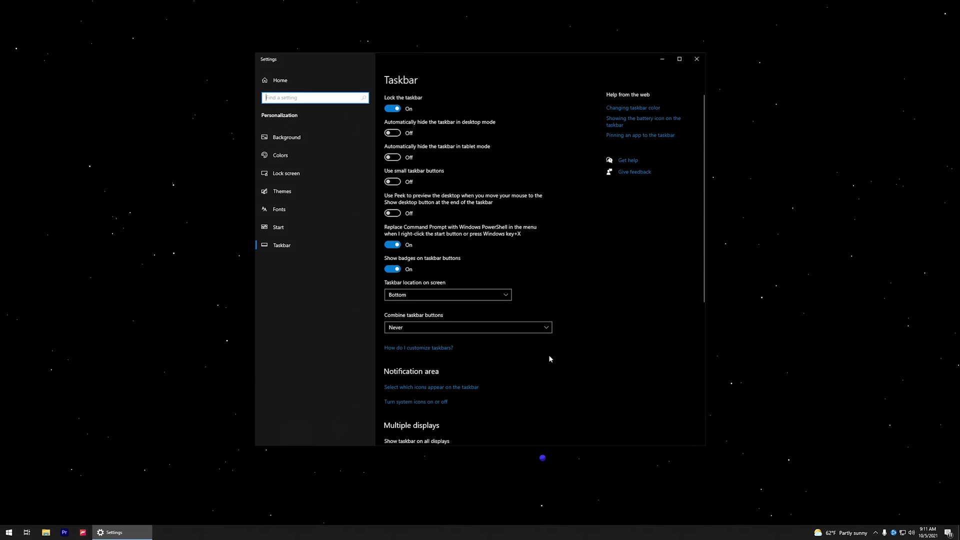
pyautogui.scroll(-2, 550, 348)
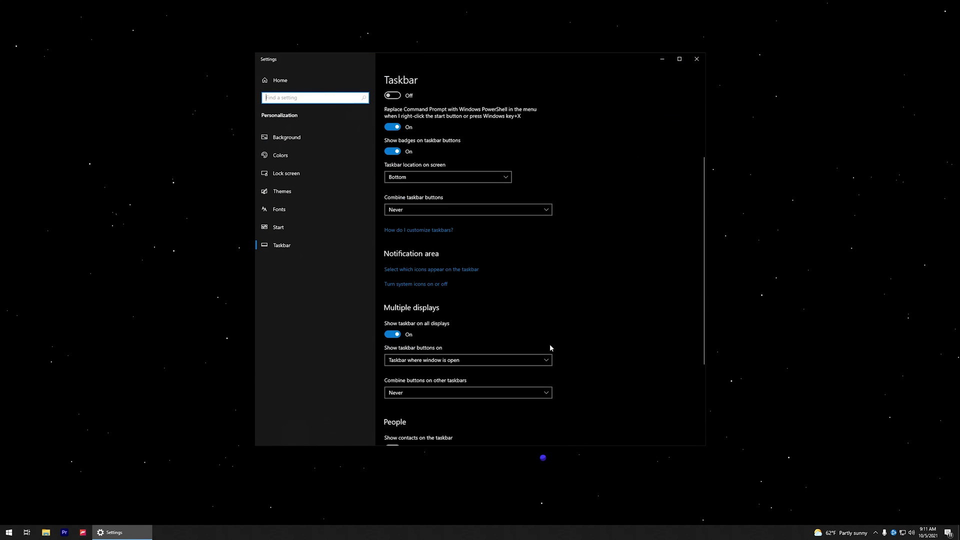
pyautogui.scroll(-2, 569, 338)
pyautogui.scroll(5, 568, 333)
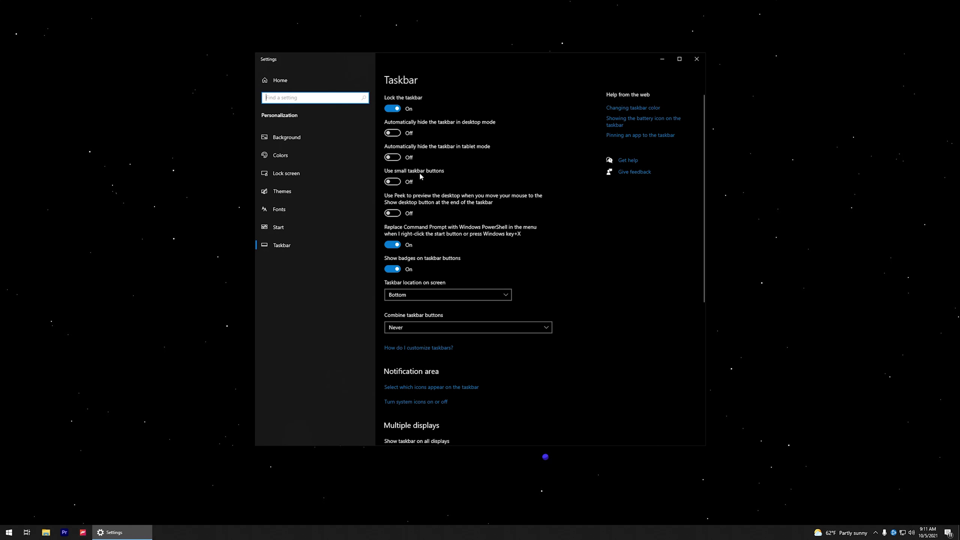
# - Toggle Use small taskbar buttons on and off twice, leaving it Off
pyautogui.click(392, 182)
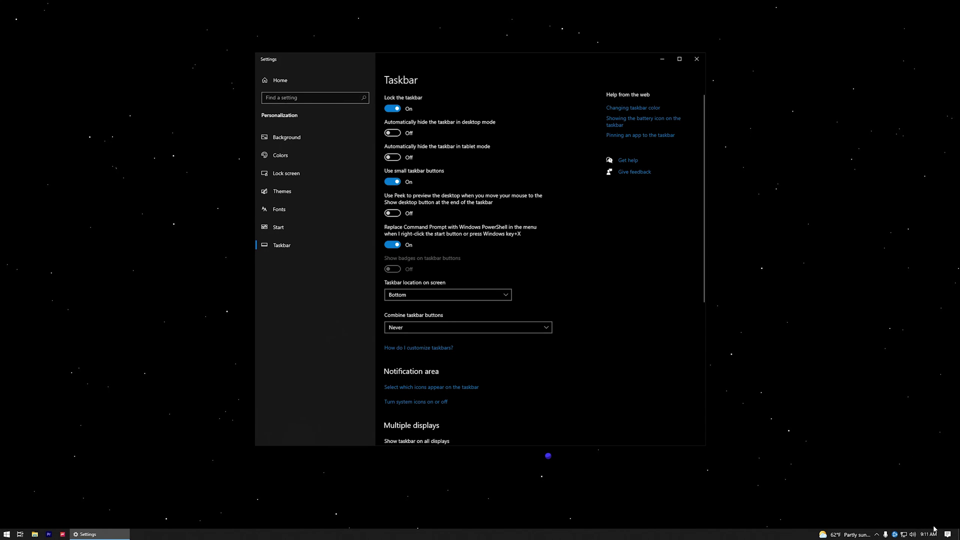
pyautogui.moveTo(927, 536)
pyautogui.click(400, 184)
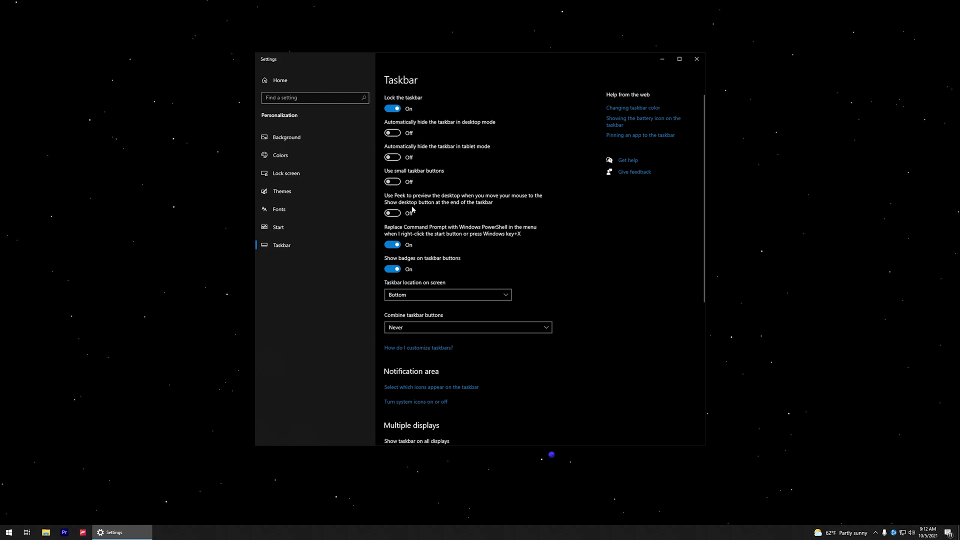
pyautogui.click(392, 182)
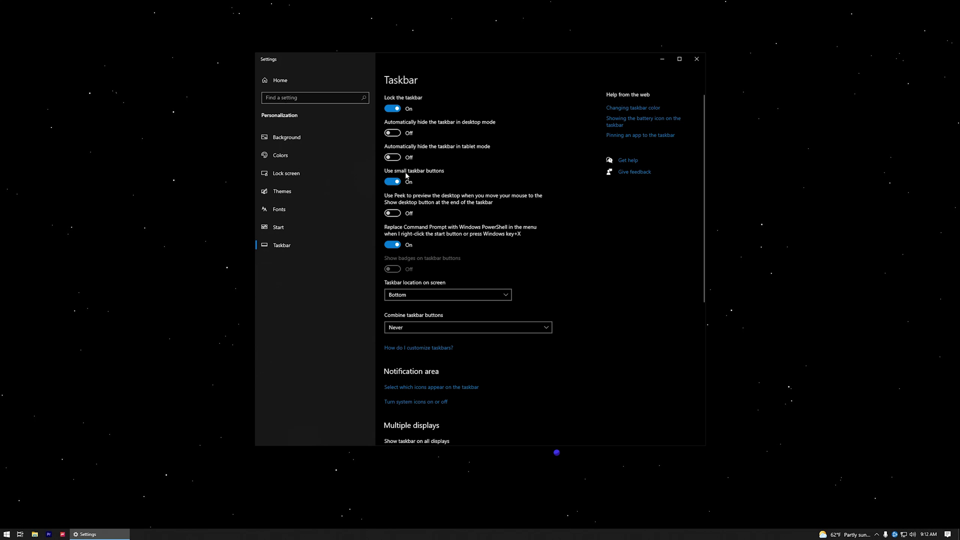
pyautogui.click(392, 182)
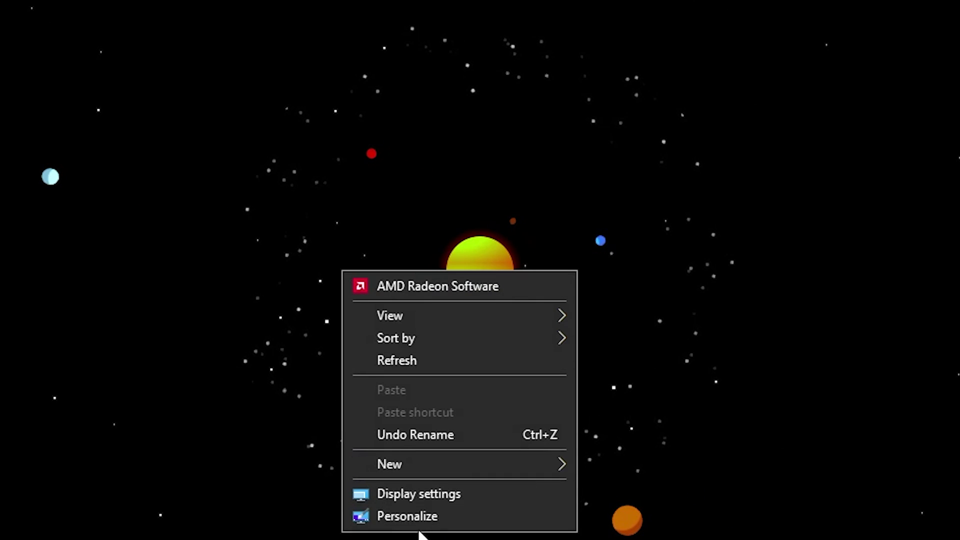
# - Open Personalization's Colors page, switch the color mode to Light, then back to Dark
pyautogui.click(393, 517)
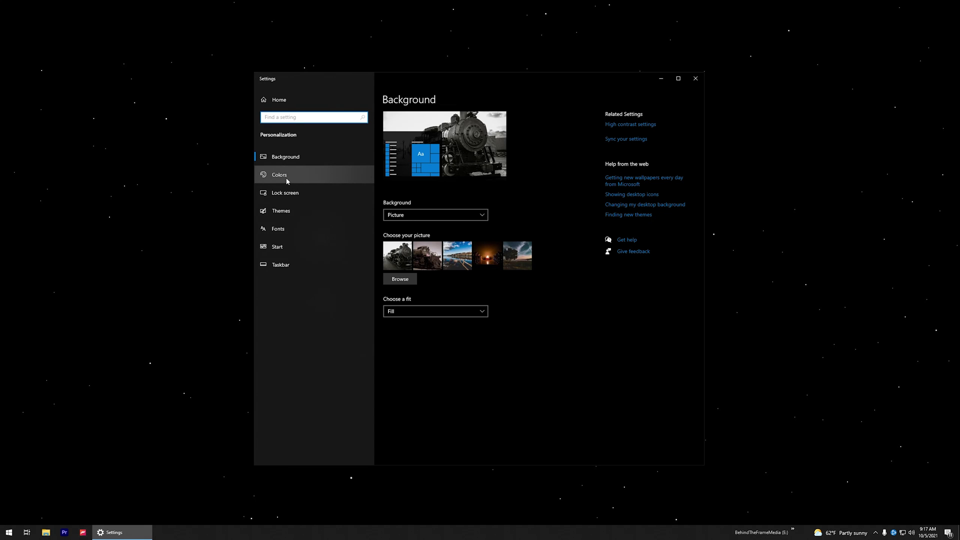
pyautogui.click(287, 178)
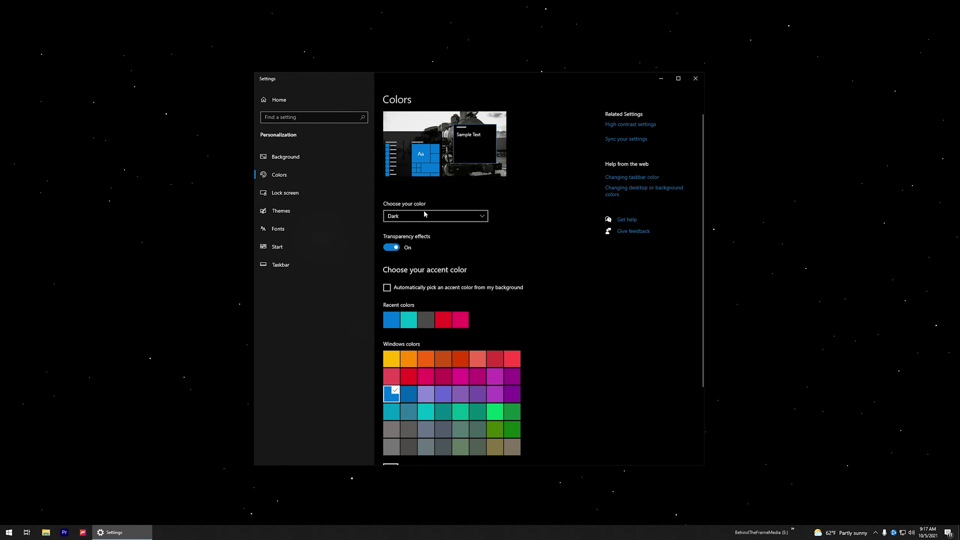
pyautogui.click(408, 221)
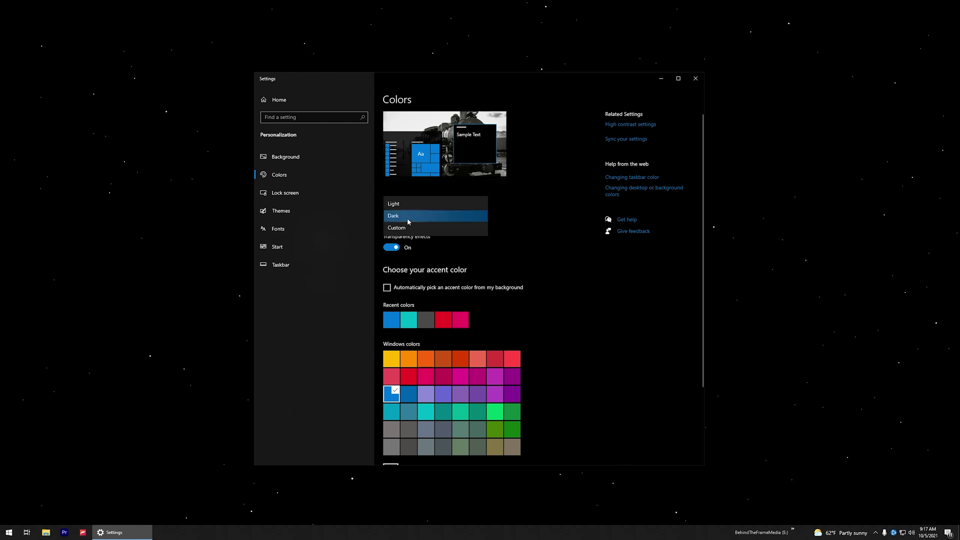
pyautogui.click(403, 209)
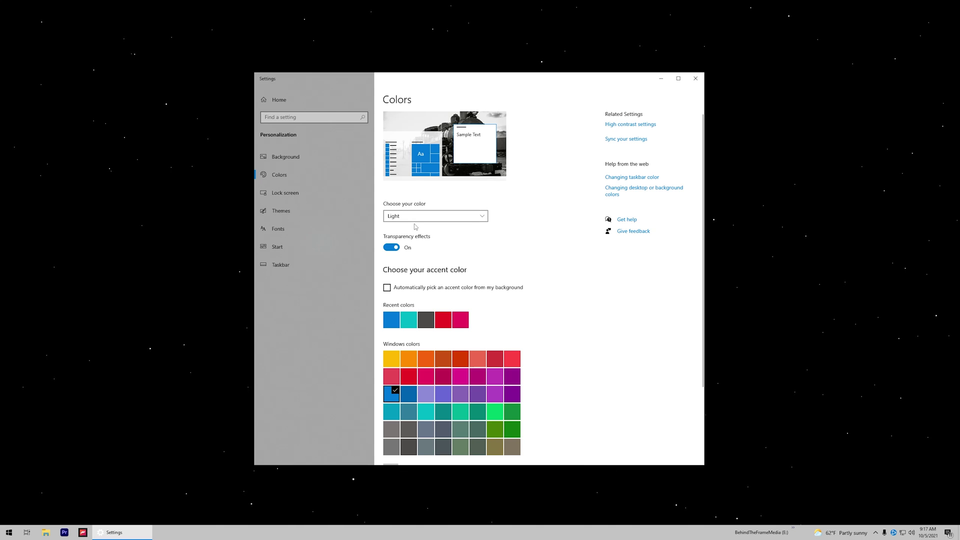
pyautogui.click(408, 218)
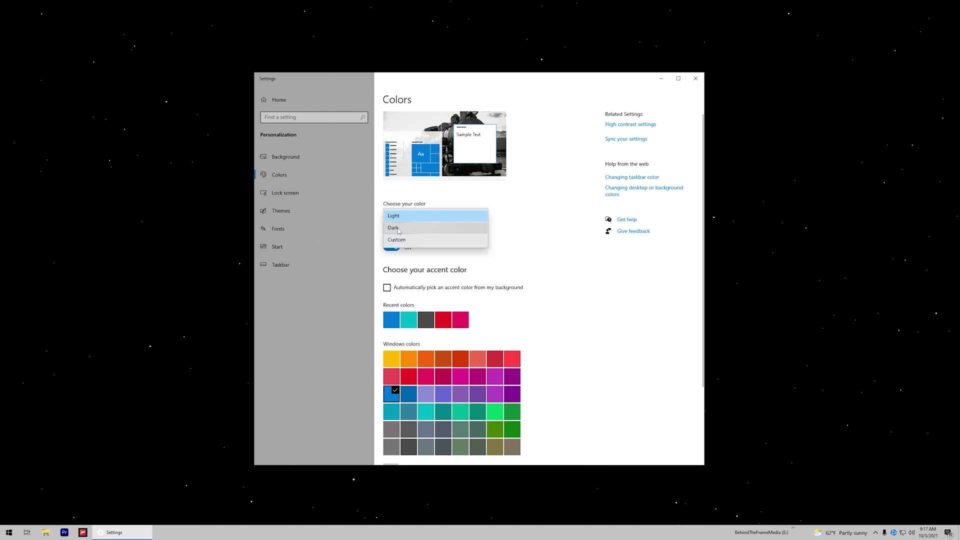
pyautogui.click(398, 229)
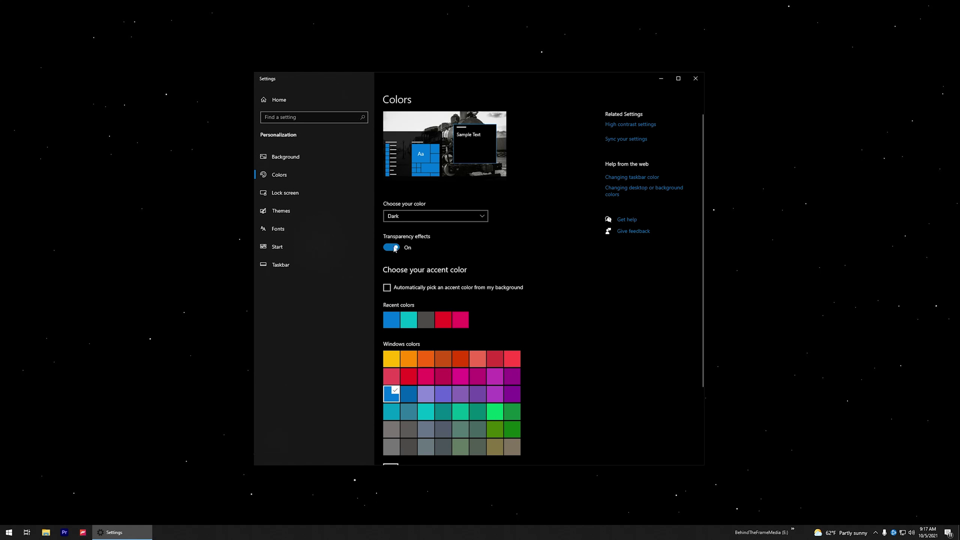
pyautogui.click(394, 248)
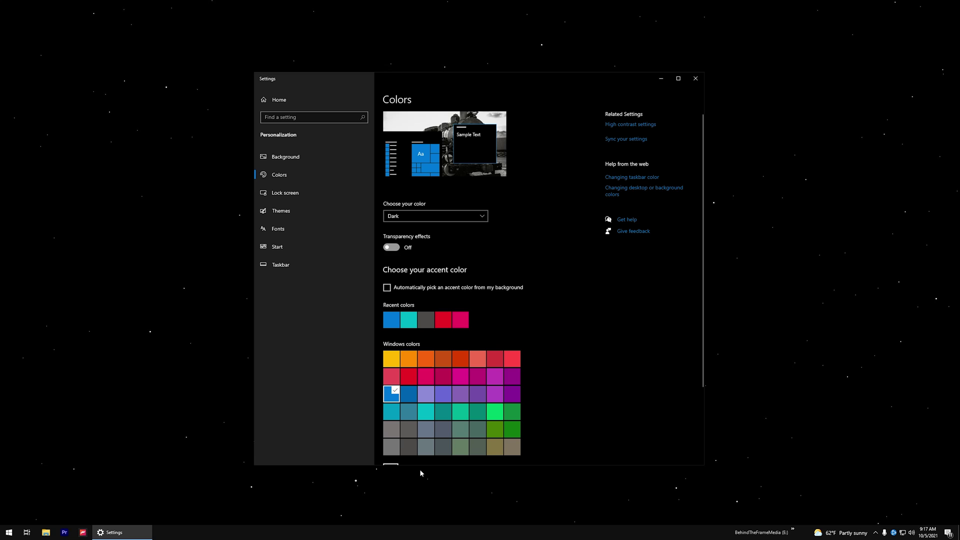
pyautogui.click(391, 247)
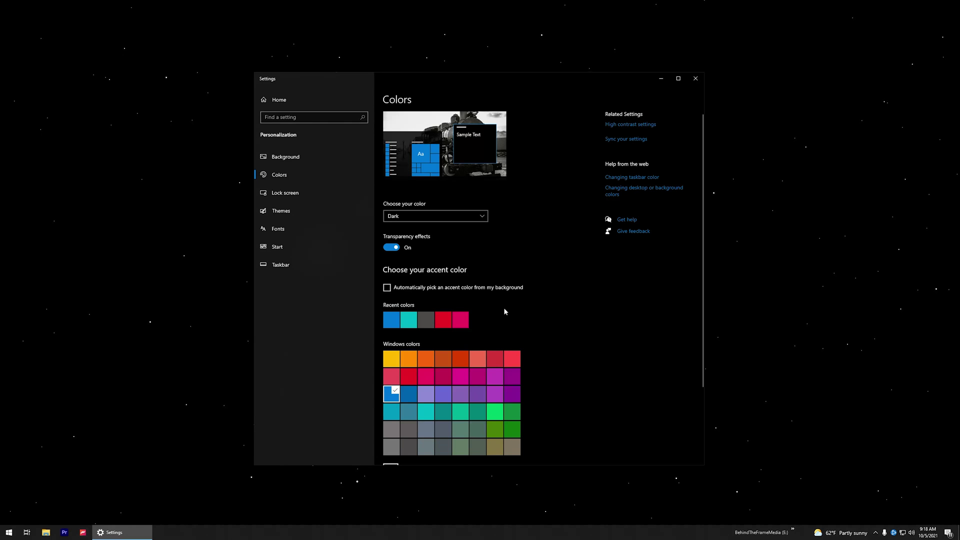
pyautogui.scroll(-1, 440, 329)
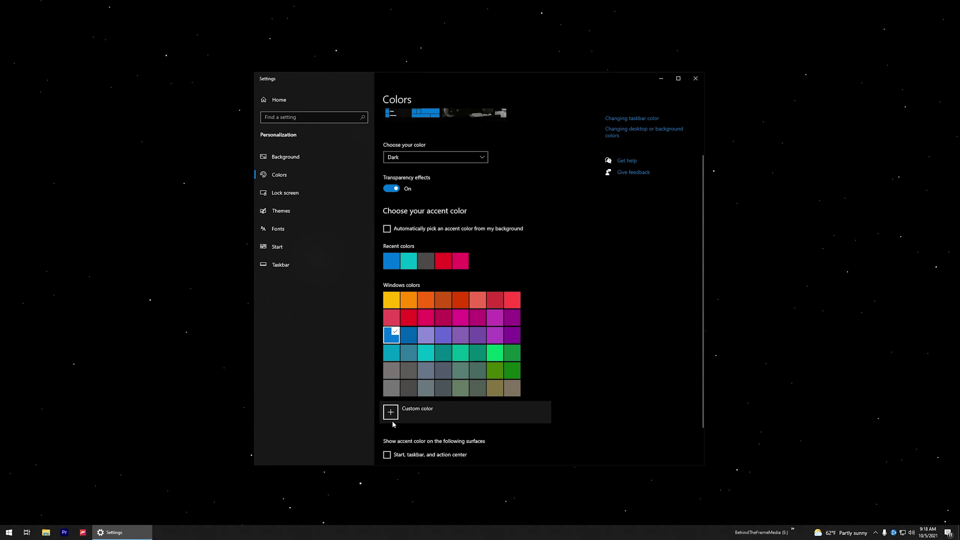
pyautogui.scroll(-2, 529, 405)
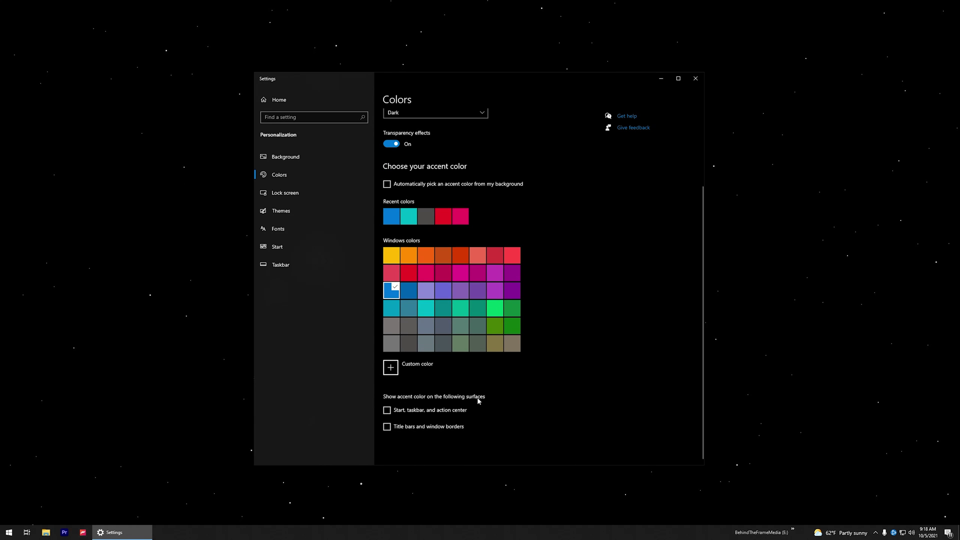
# - Show the accent on Start, taskbar and action center, choosing rust orange after trying Gray brown
pyautogui.click(387, 411)
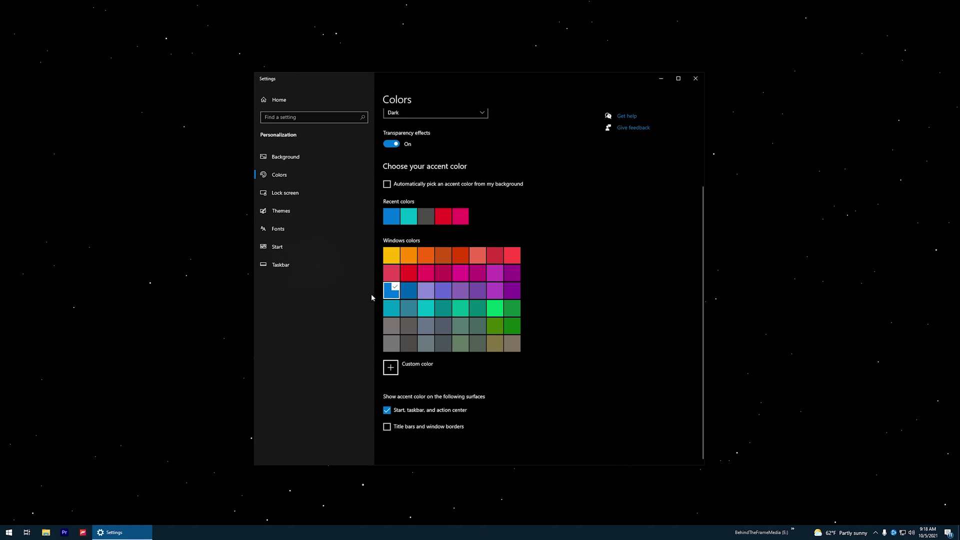
pyautogui.click(409, 329)
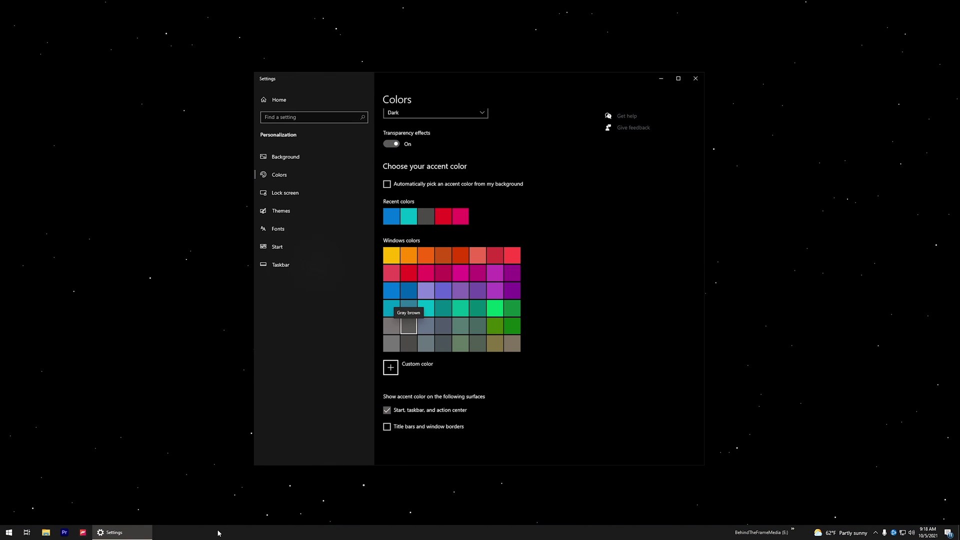
pyautogui.click(443, 255)
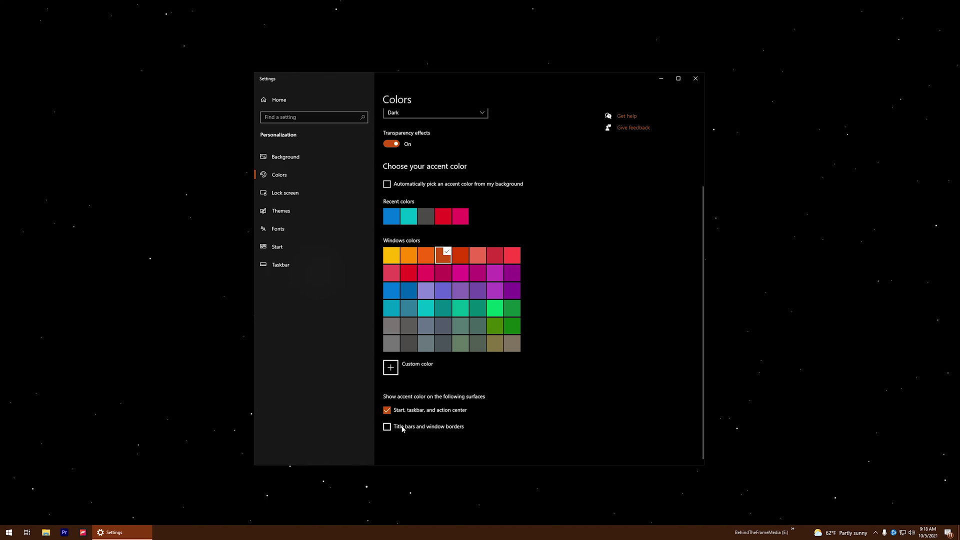
pyautogui.scroll(3, 415, 451)
pyautogui.scroll(-3, 443, 303)
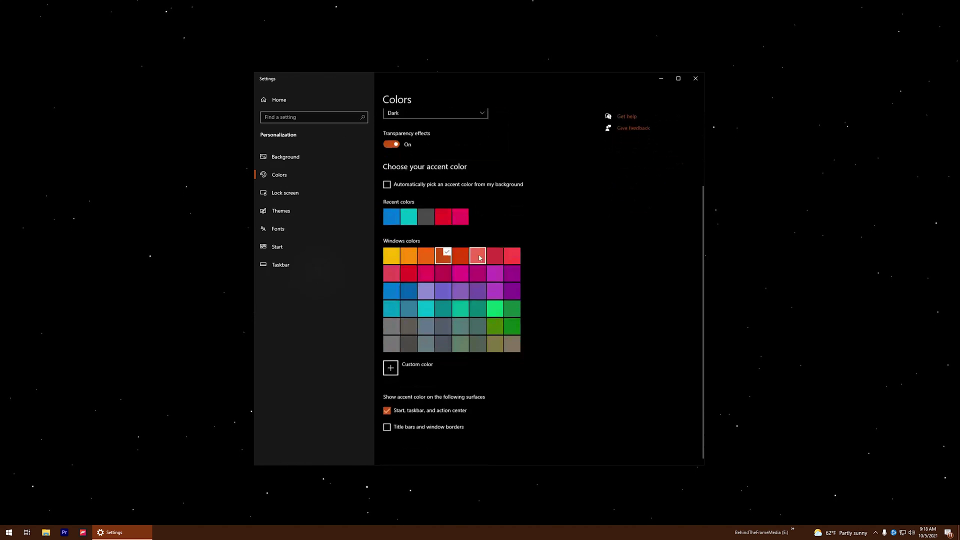
pyautogui.scroll(3, 444, 303)
pyautogui.scroll(-3, 470, 335)
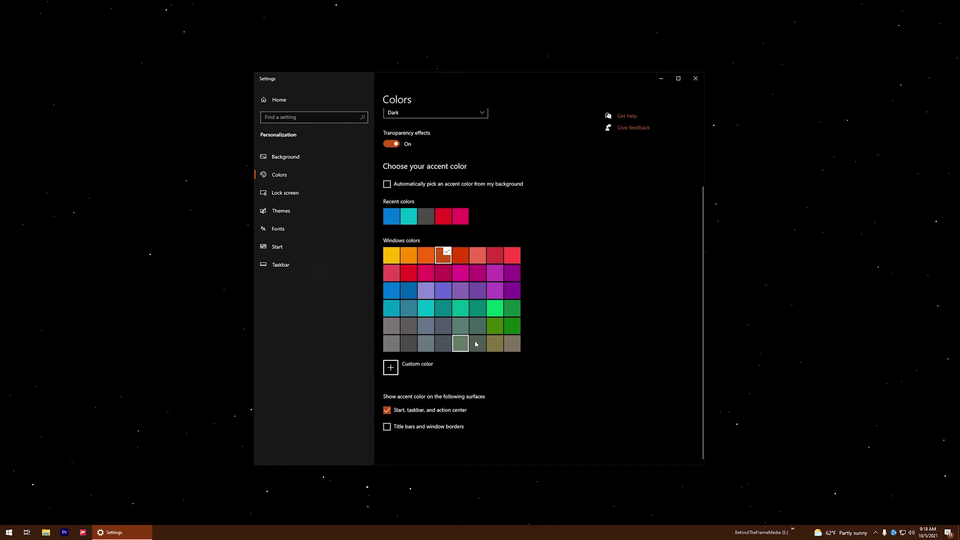
# - Pick a lightened tan custom accent colour, check that its hex is #D68F70, and apply it
pyautogui.click(391, 367)
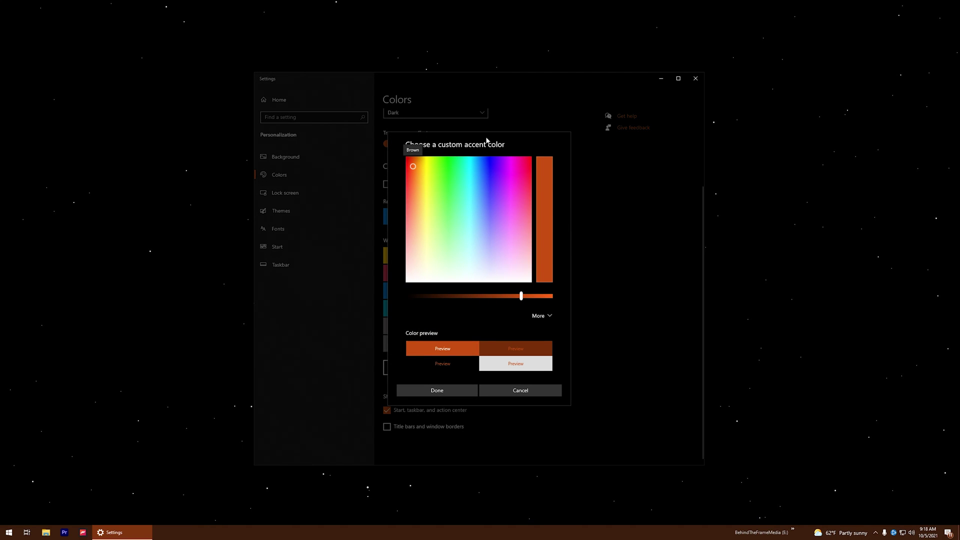
pyautogui.moveTo(413, 166); pyautogui.dragTo(413, 210)
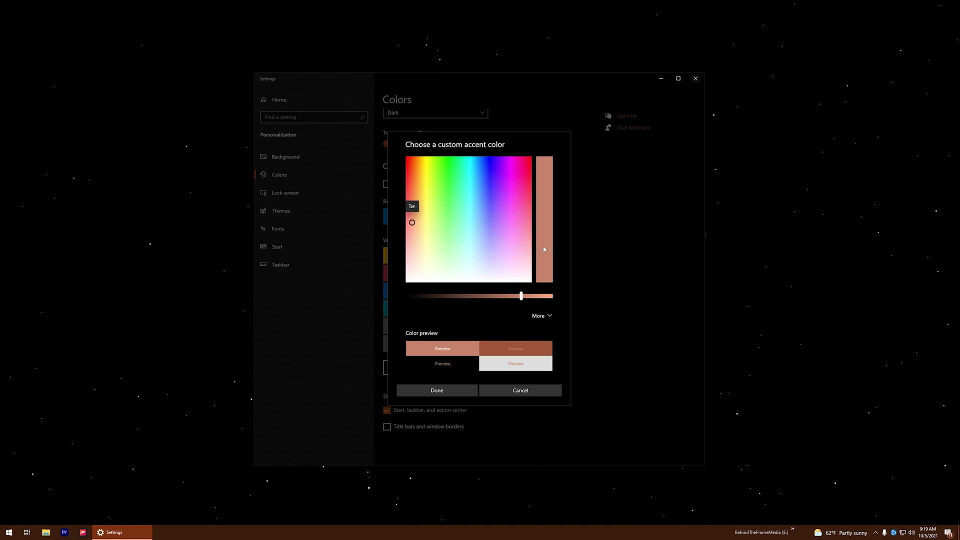
pyautogui.moveTo(521, 297); pyautogui.dragTo(528, 298)
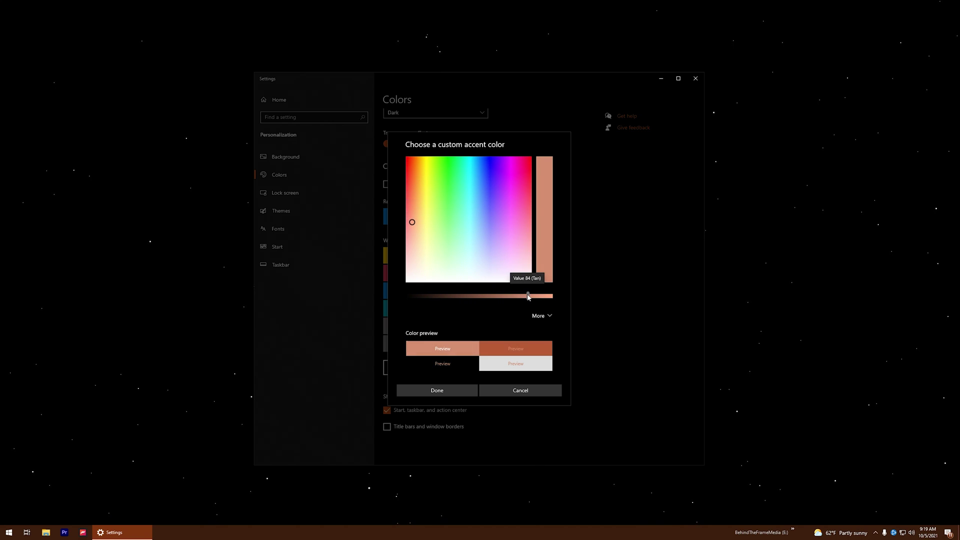
pyautogui.click(534, 316)
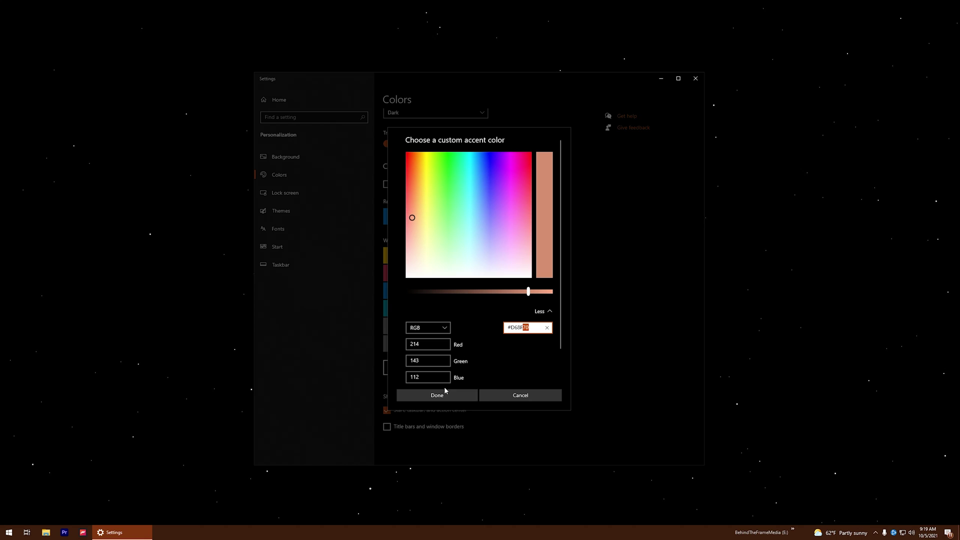
pyautogui.click(451, 396)
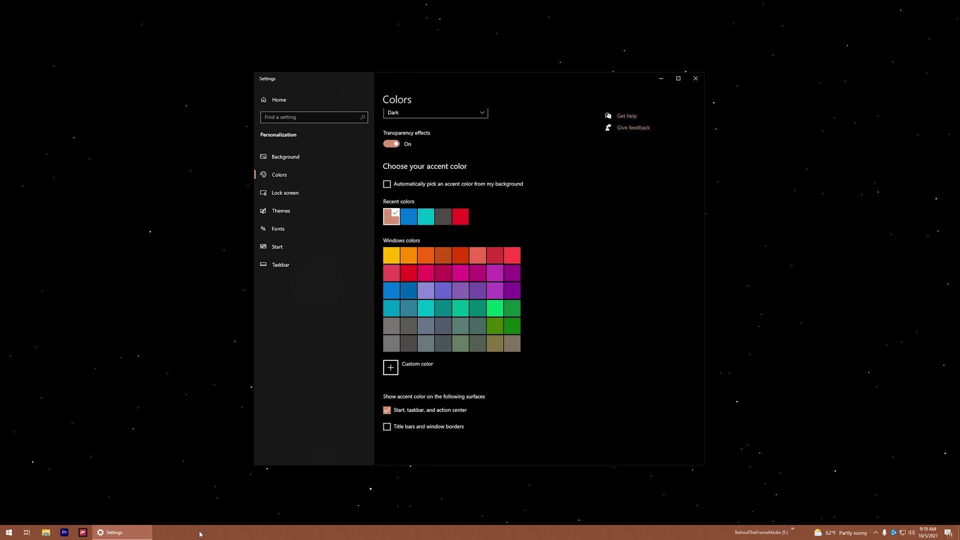